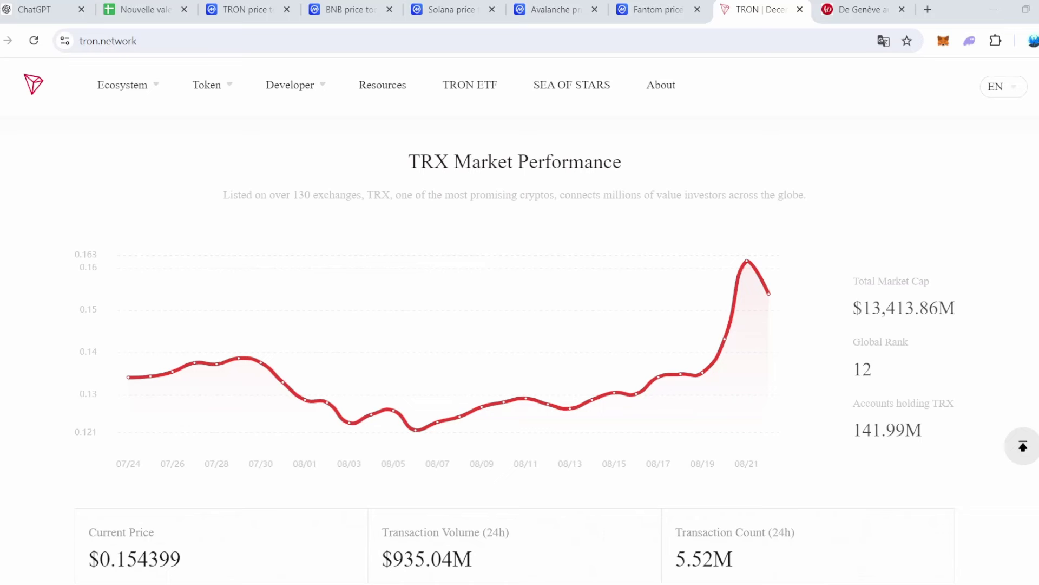
Open the heidi.news article about the crypto diplomat and highlight the person's name in its headline
left_click(861, 10)
left_click_drag(431, 216, 577, 219)
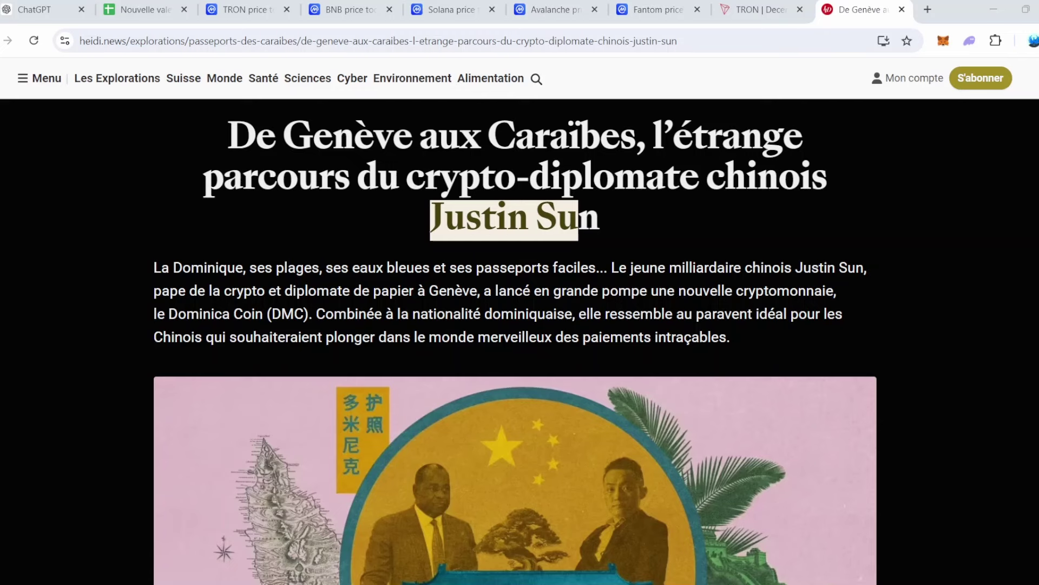
left_click(256, 179)
Switch to the "Nouvelle valeur refuge" spreadsheet and examine its date rows and Gold column from 01/2020 onward
left_click(144, 9)
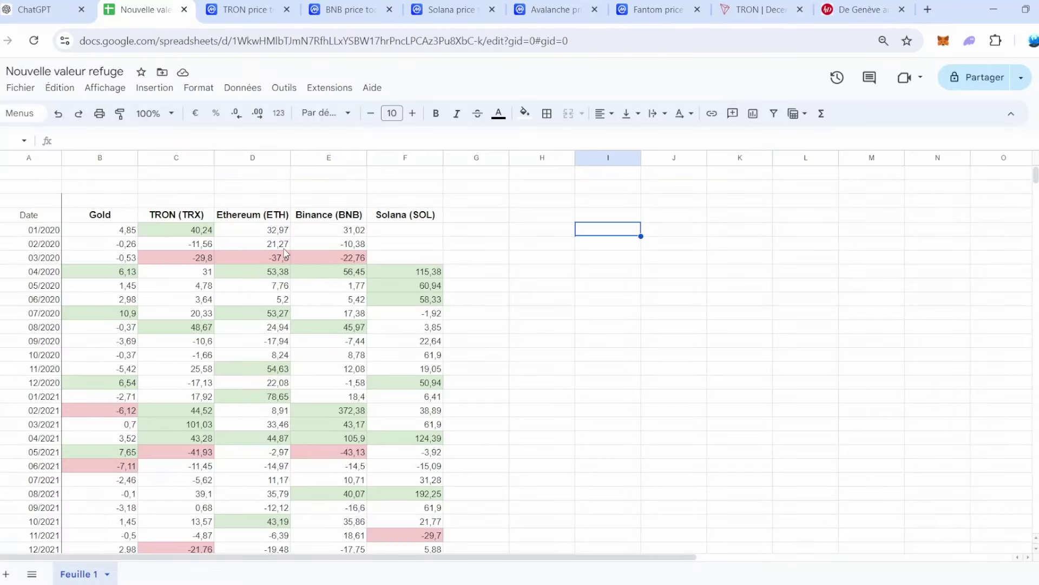
scroll(304, 266, "down", 1)
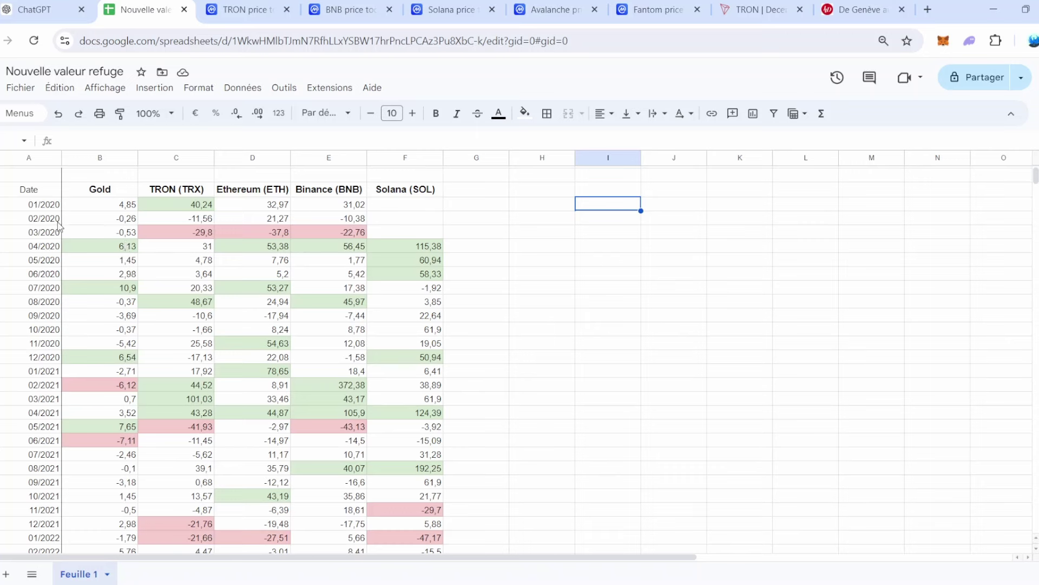
scroll(20, 255, "down", 1)
scroll(20, 256, "up", 1)
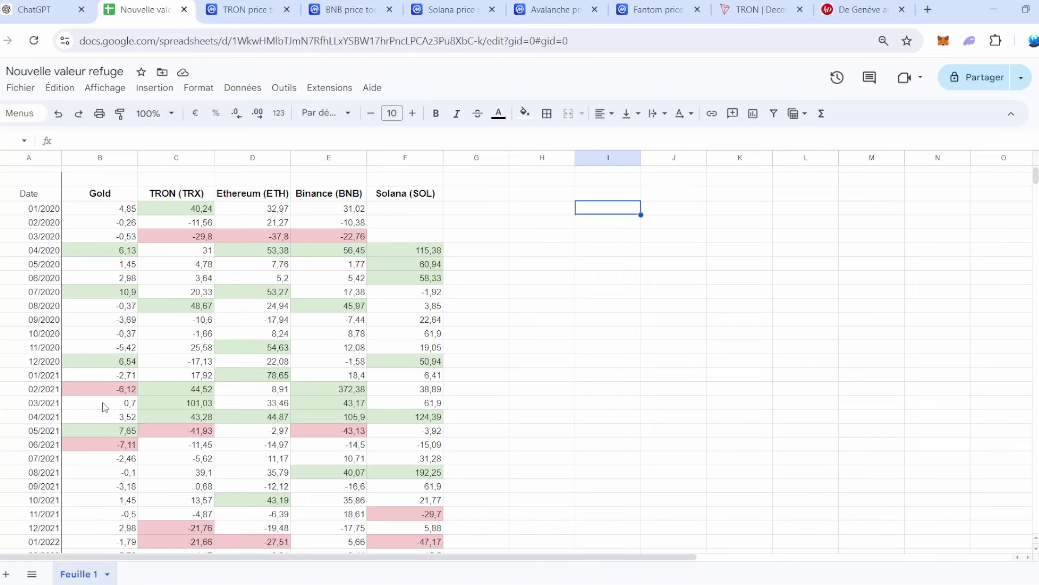
scroll(105, 405, "down", 3)
scroll(105, 407, "up", 3)
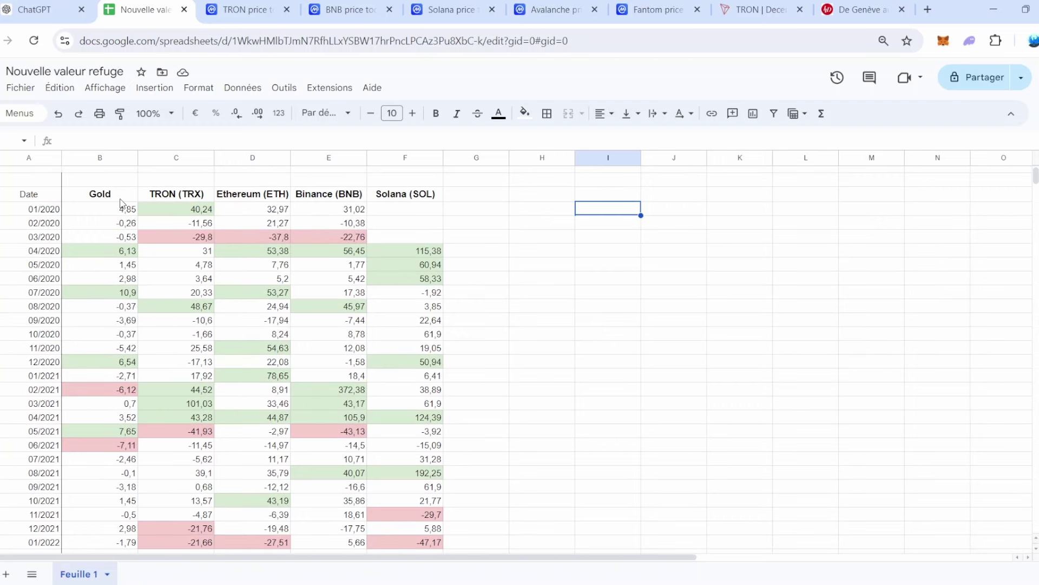
scroll(122, 203, "up", 1)
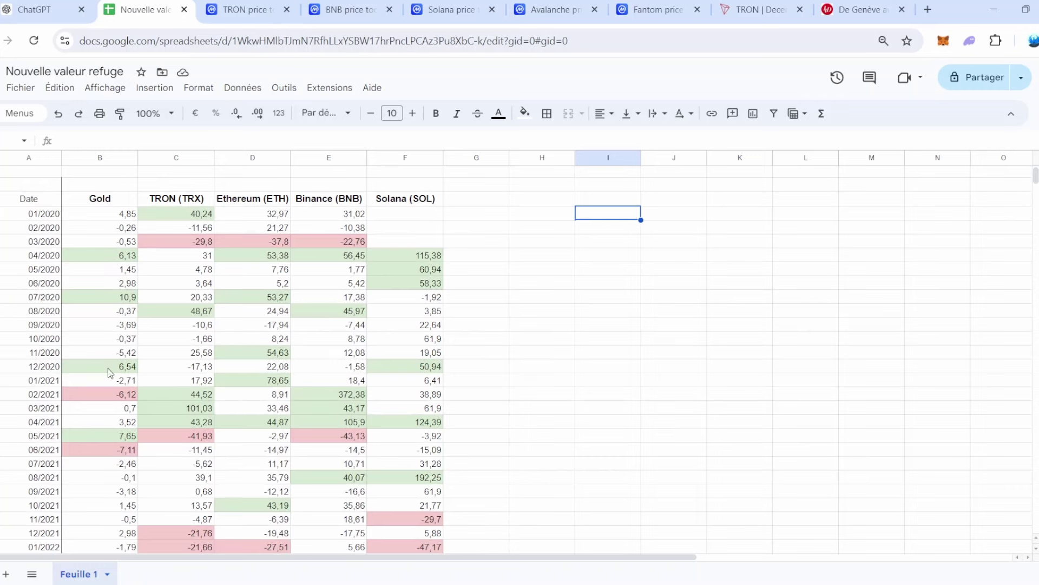
Review the highlighted monthly gains and losses in the Gold column from 2020 through 2024
scroll(108, 451, "down", 5)
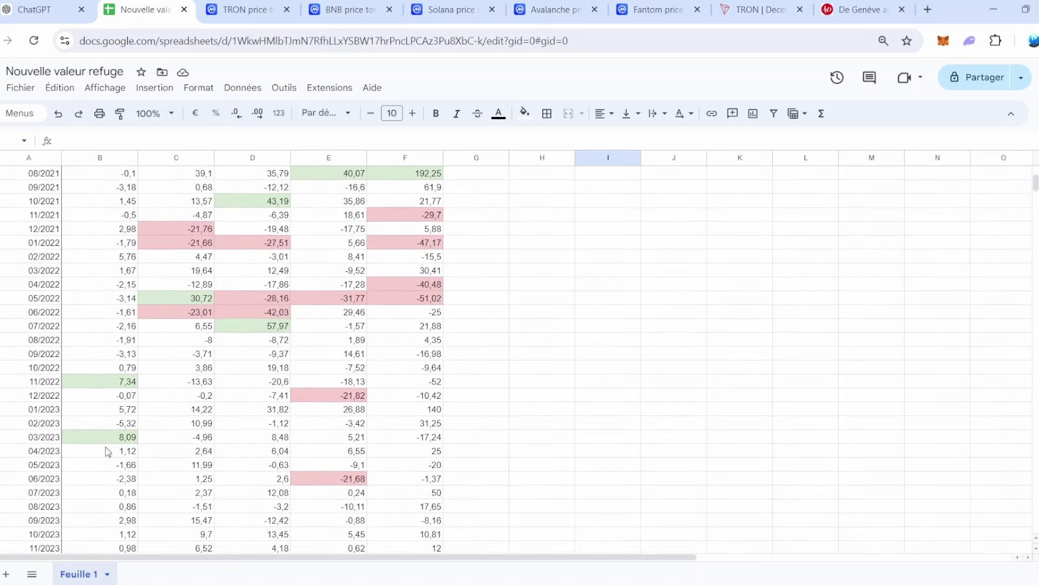
scroll(108, 451, "down", 1)
scroll(108, 451, "down", 2)
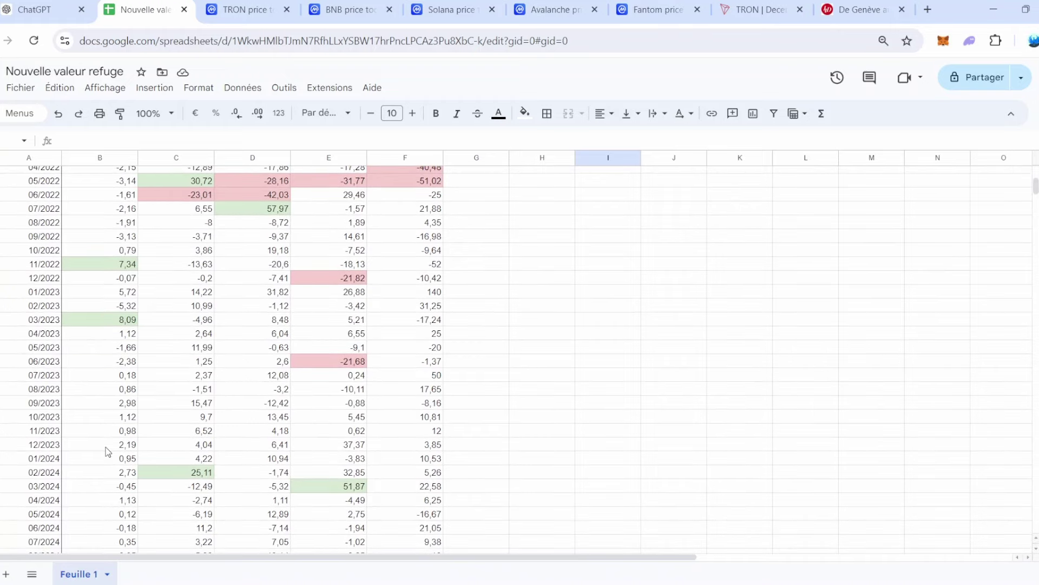
scroll(108, 451, "up", 8)
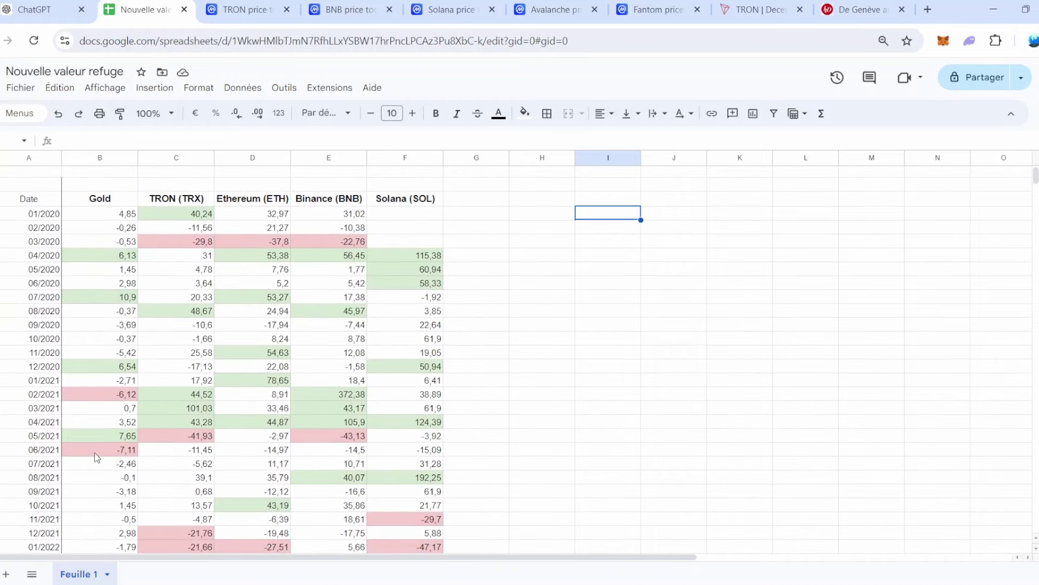
scroll(134, 402, "up", 1)
scroll(131, 401, "down", 10)
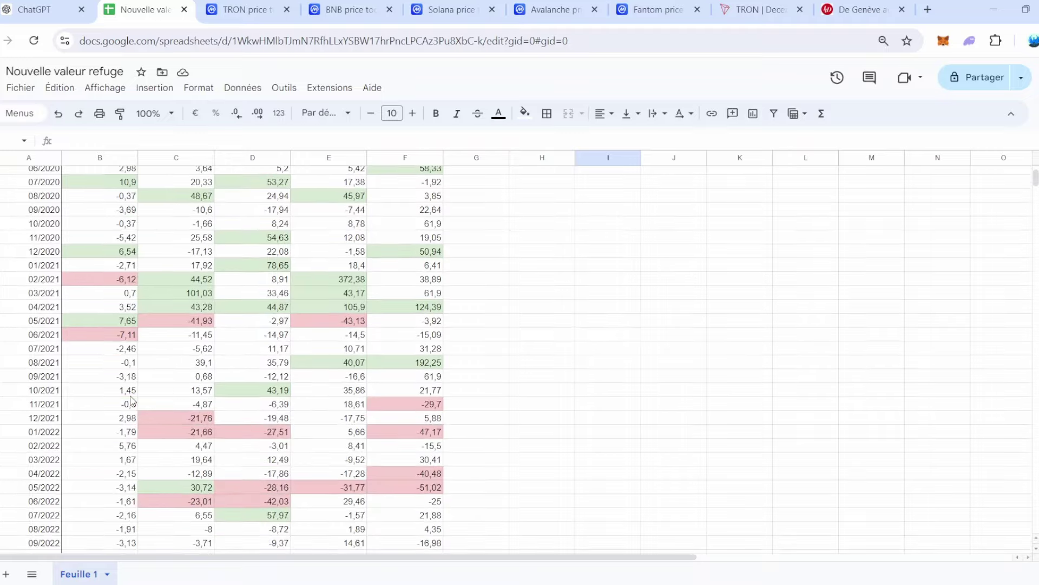
scroll(131, 401, "up", 10)
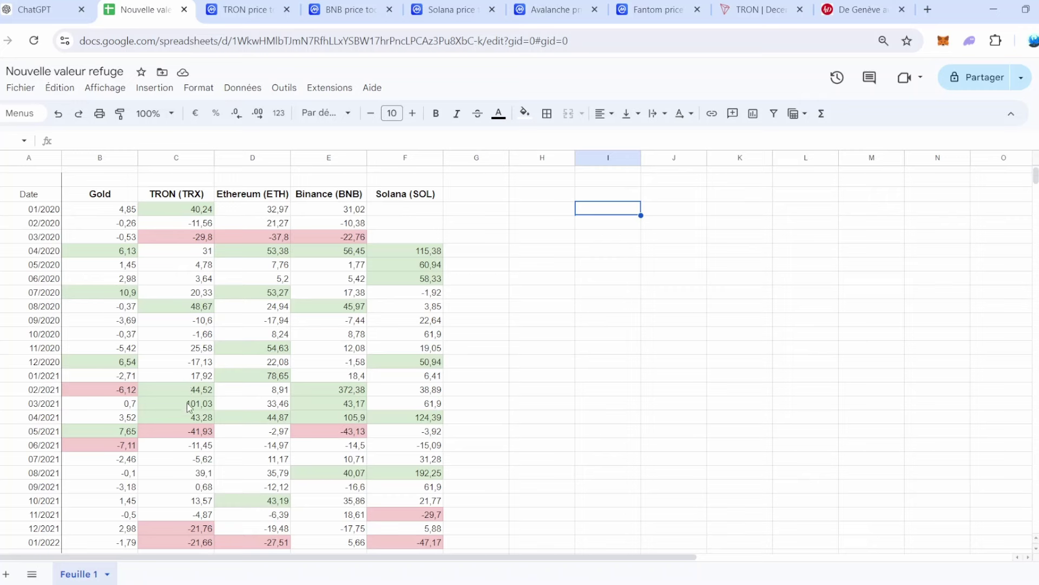
Examine the monthly TRON (TRX) values through 08/2024 and check TRON's all-time price chart on CoinMarketCap
scroll(191, 425, "down", 5)
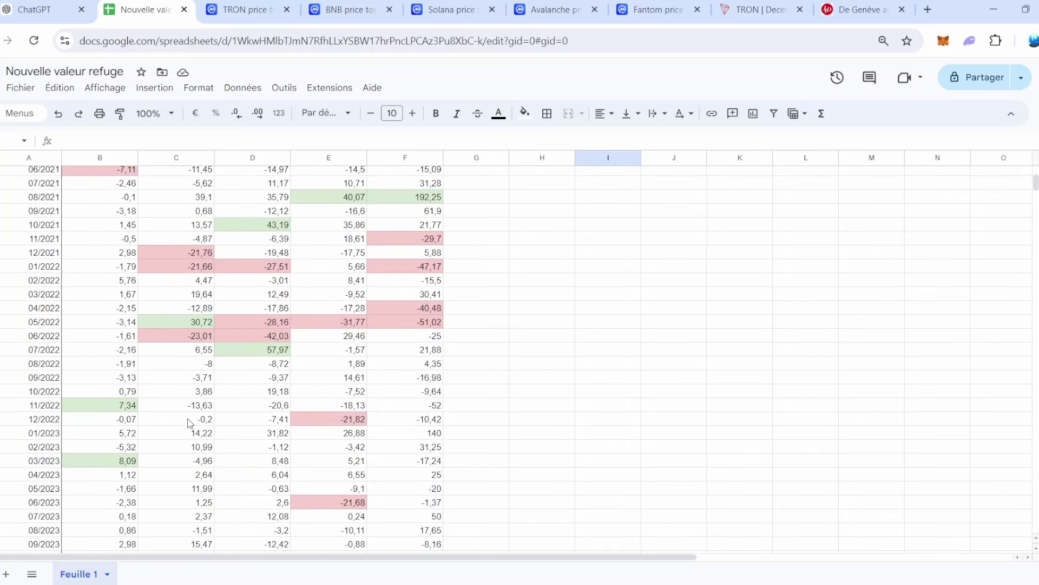
scroll(181, 314, "down", 3)
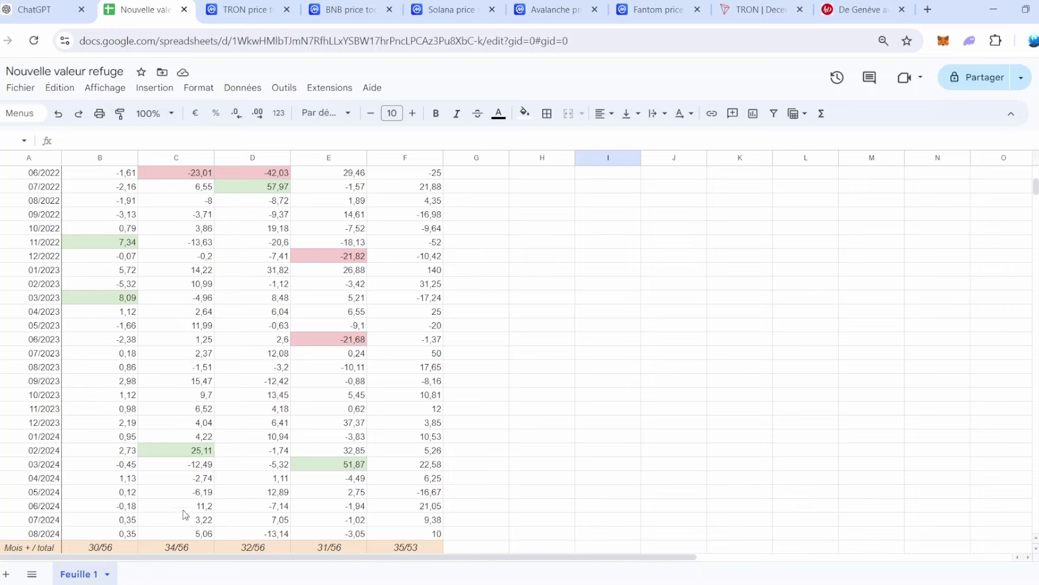
left_click(239, 4)
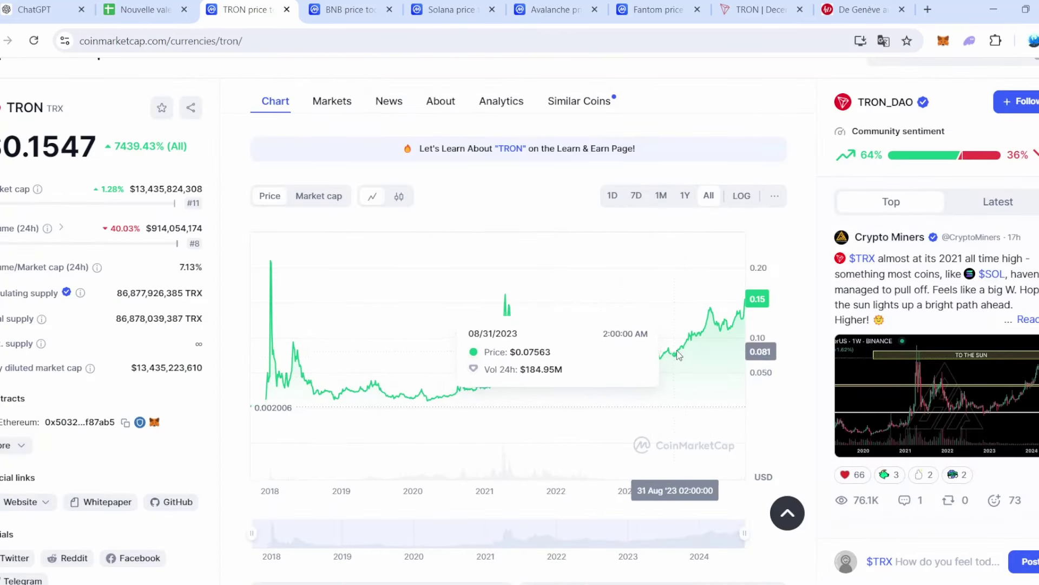
Return to the spreadsheet and review the highlighted TRON (TRX) months from 01/2020, selecting the 05/2021 value
left_click(135, 5)
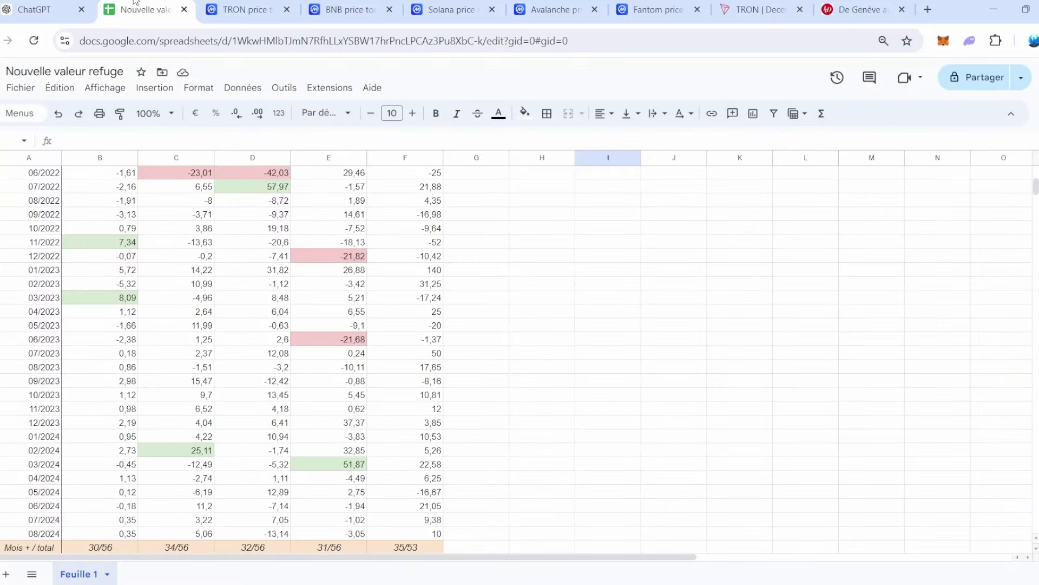
scroll(185, 343, "up", 10)
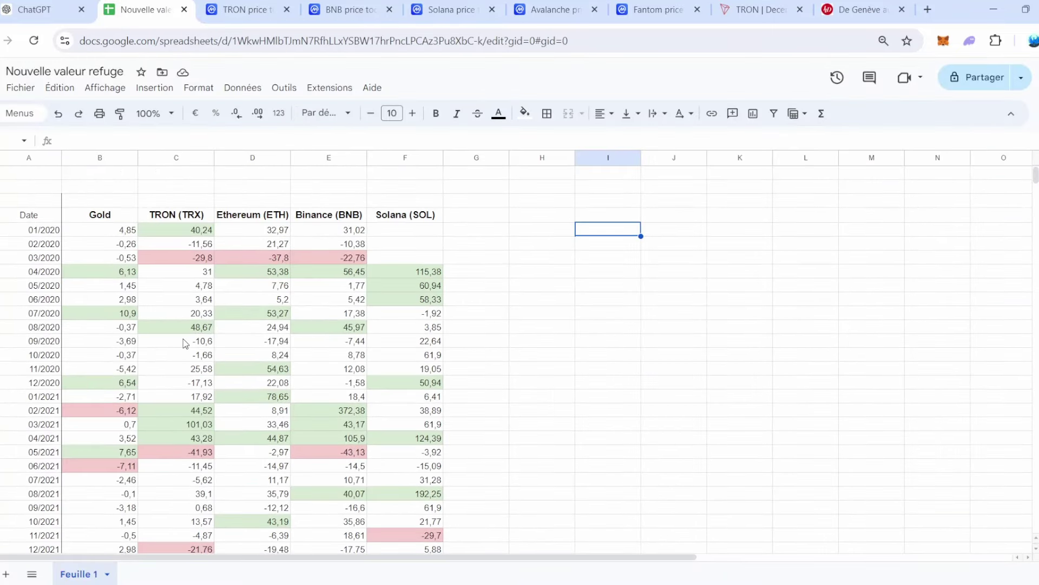
scroll(184, 343, "down", 1)
scroll(191, 260, "down", 3)
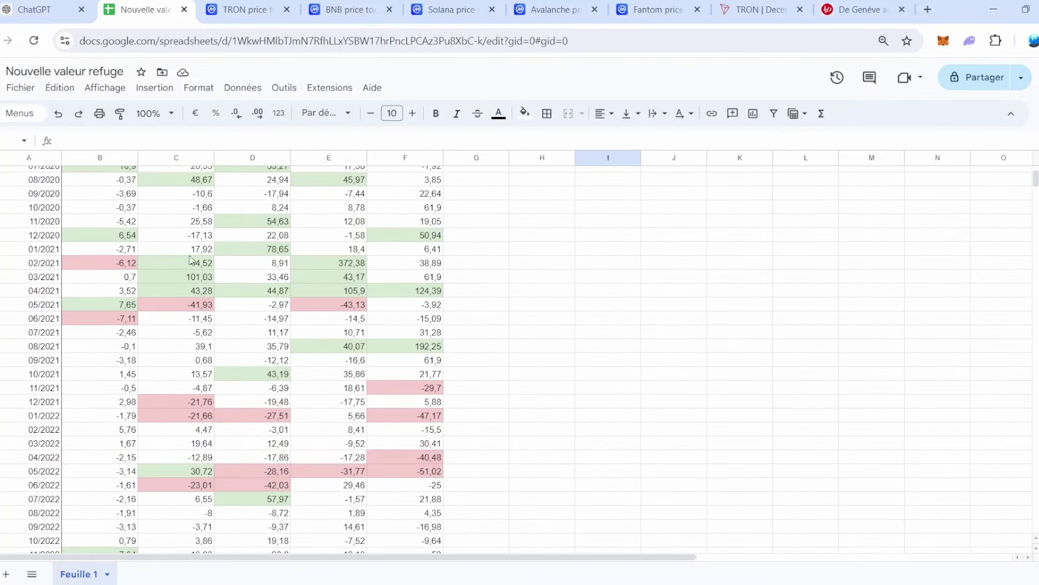
left_click(194, 305)
scroll(193, 307, "down", 2)
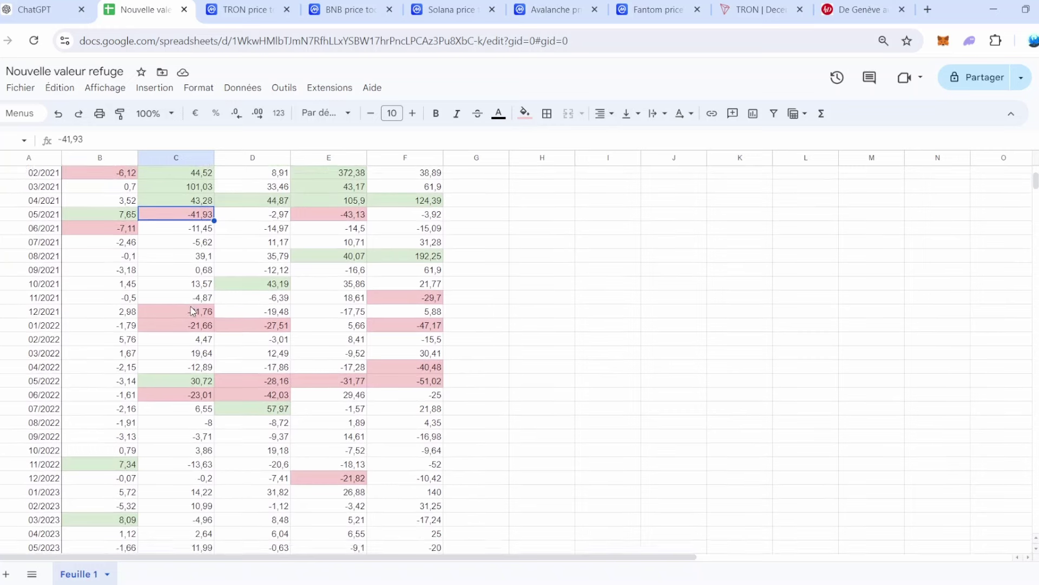
Compare TRON's all-time price chart on CoinMarketCap with its spreadsheet values from 2021 through 08/2024
left_click(246, 9)
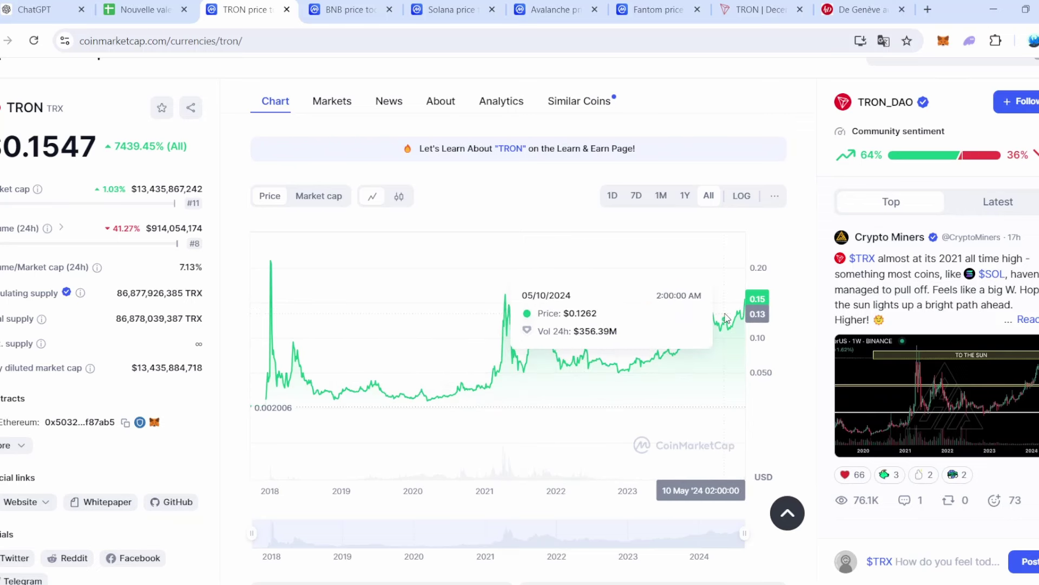
left_click(144, 10)
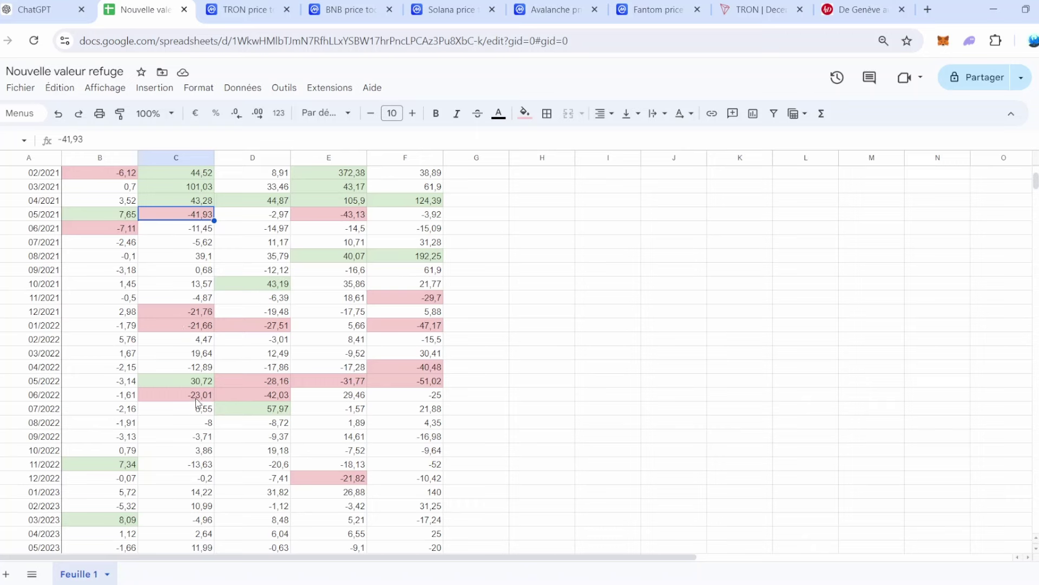
scroll(172, 339, "down", 5)
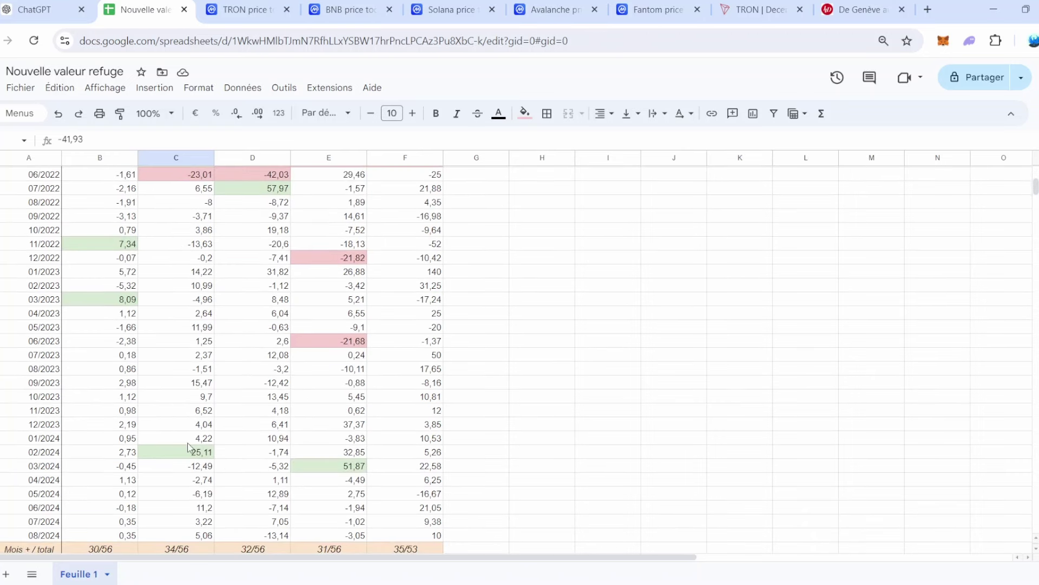
Examine the monthly Ethereum (ETH) values in the spreadsheet, from 01/2020 into 2023
scroll(281, 216, "up", 10)
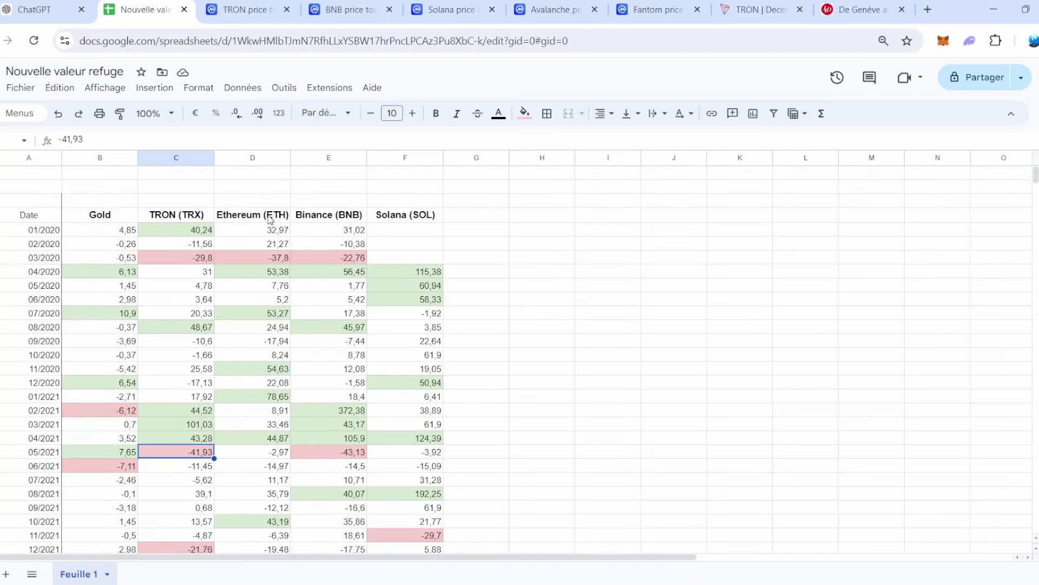
scroll(261, 252, "down", 1)
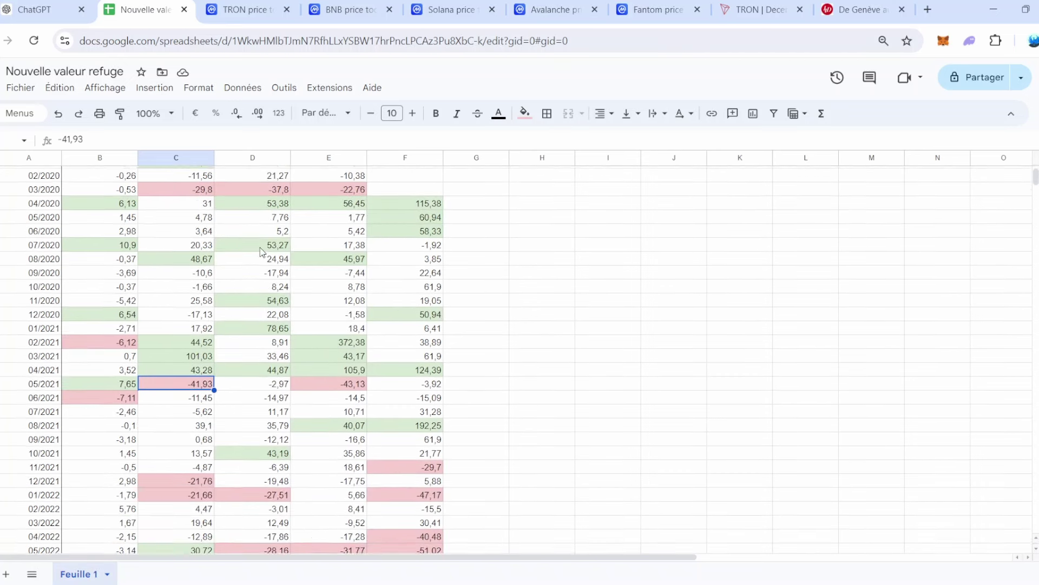
scroll(261, 252, "down", 3)
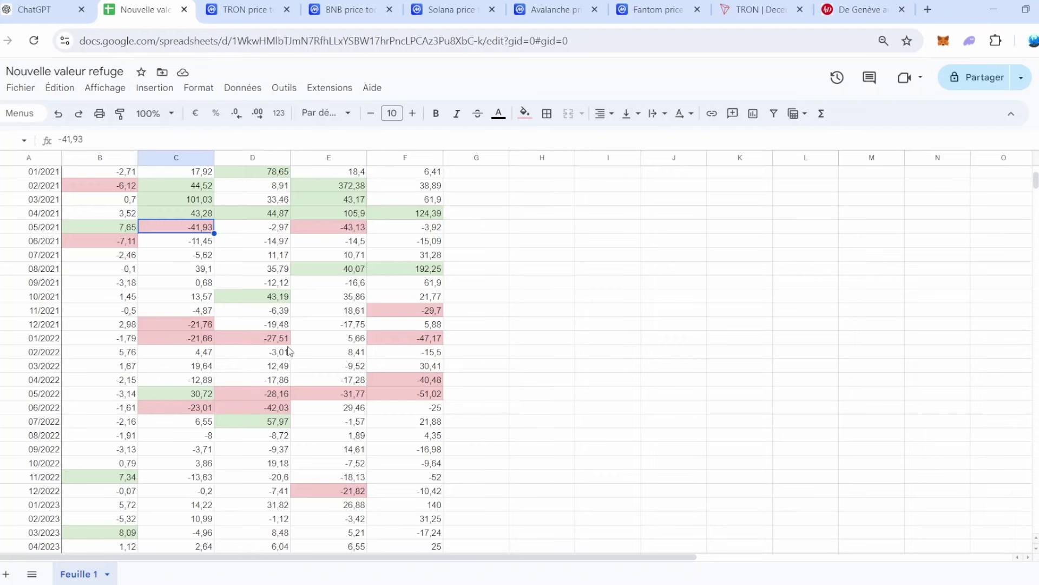
scroll(289, 319, "up", 4)
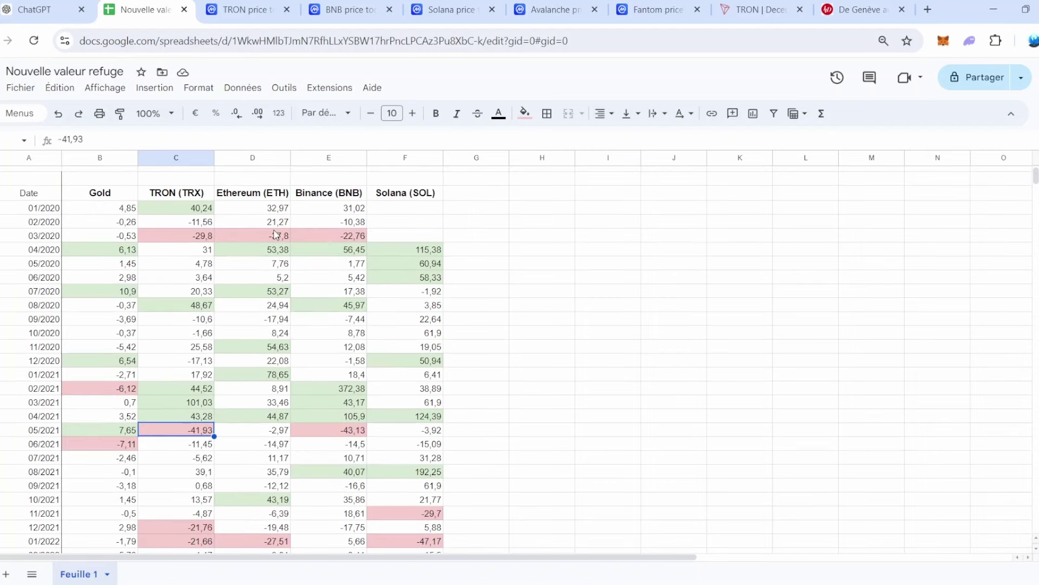
scroll(276, 234, "down", 5)
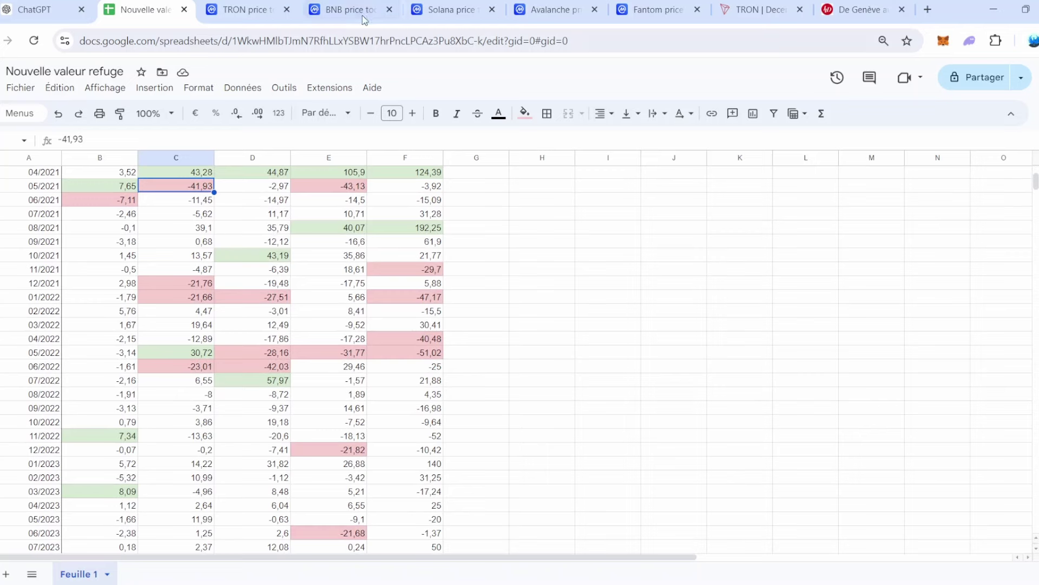
Compare the all-time price charts of Ethereum and TRON on CoinMarketCap, and recheck Ethereum's monthly values in the spreadsheet
left_click(606, 10)
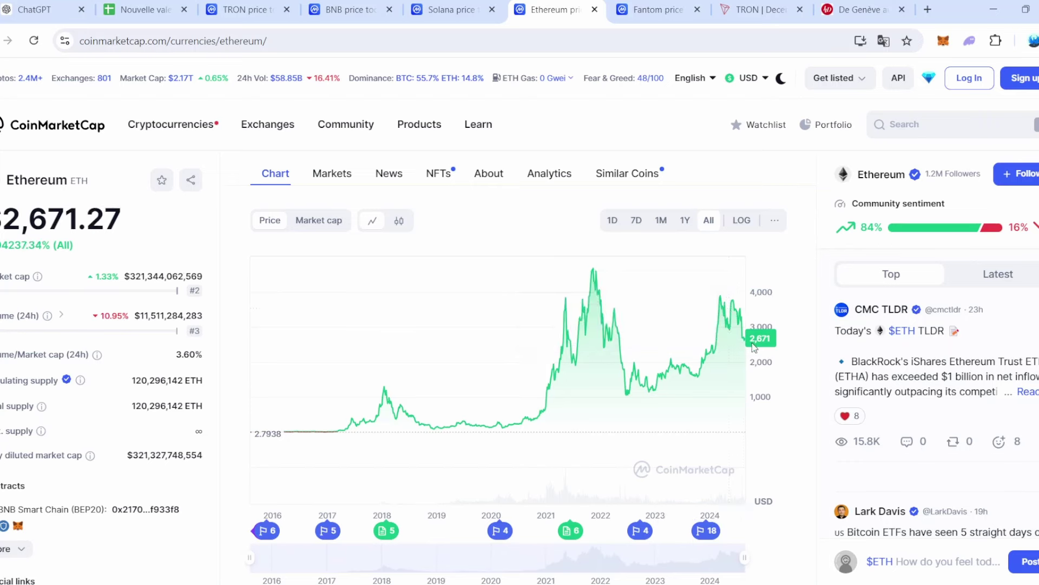
left_click(243, 10)
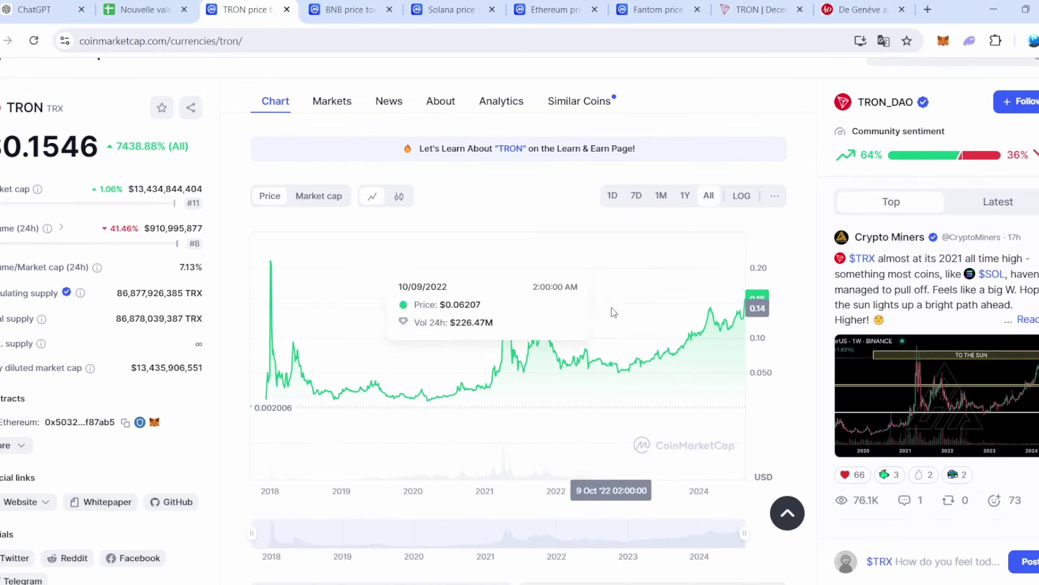
key("ctrl+shift+Tab")
scroll(341, 188, "up", 5)
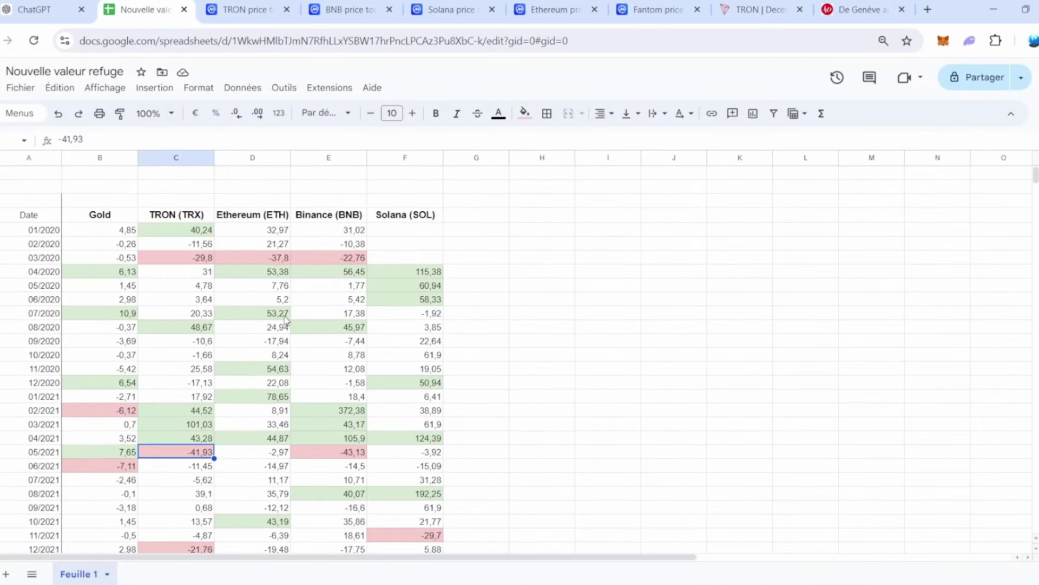
scroll(259, 234, "down", 3)
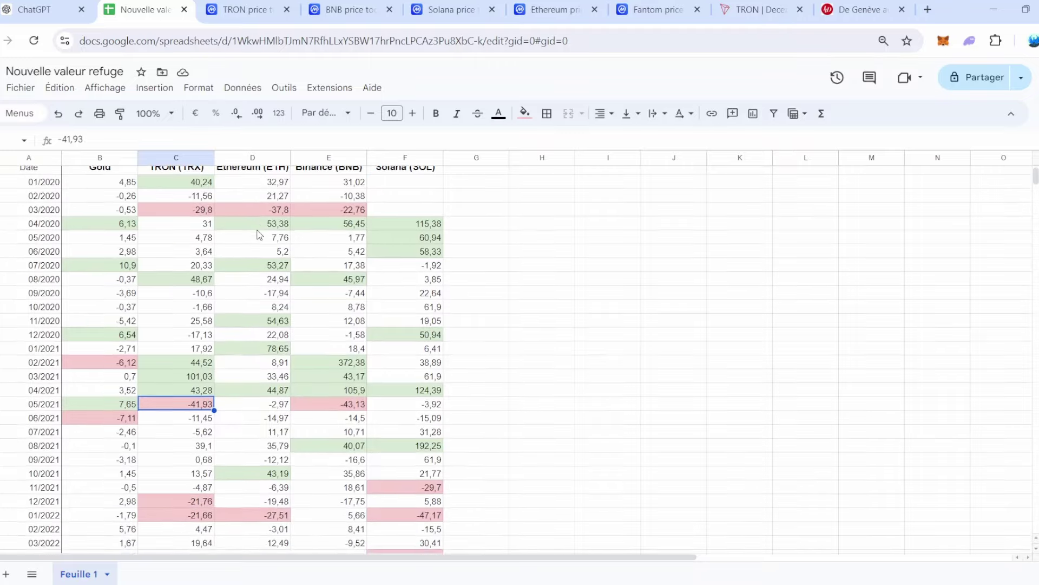
Review the highlighted monthly gains and losses in the Binance (BNB) column from 01/2020 through 08/2024
scroll(259, 234, "up", 2)
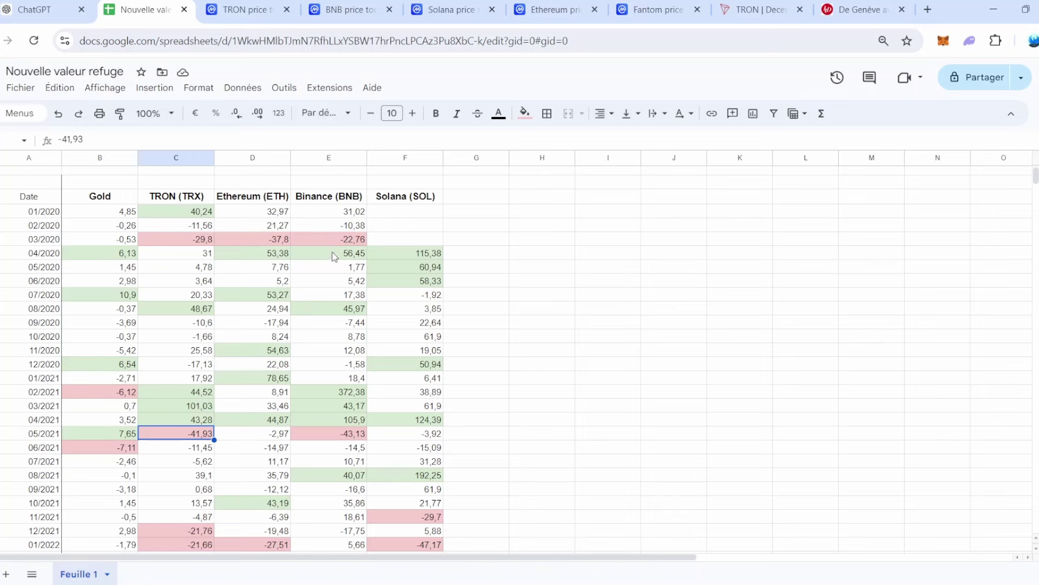
scroll(333, 433, "down", 5)
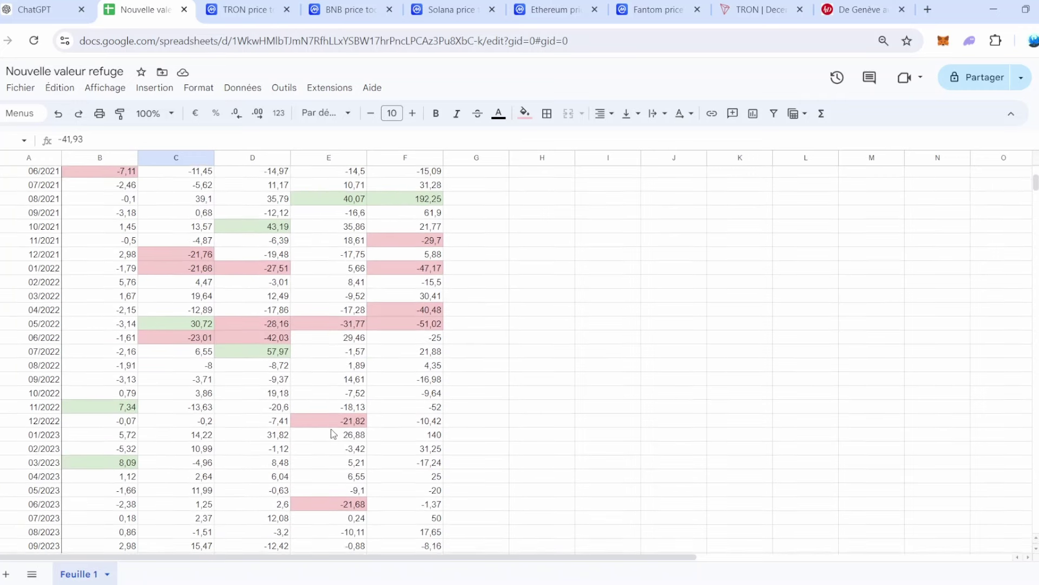
scroll(333, 379, "down", 1)
scroll(331, 471, "down", 3)
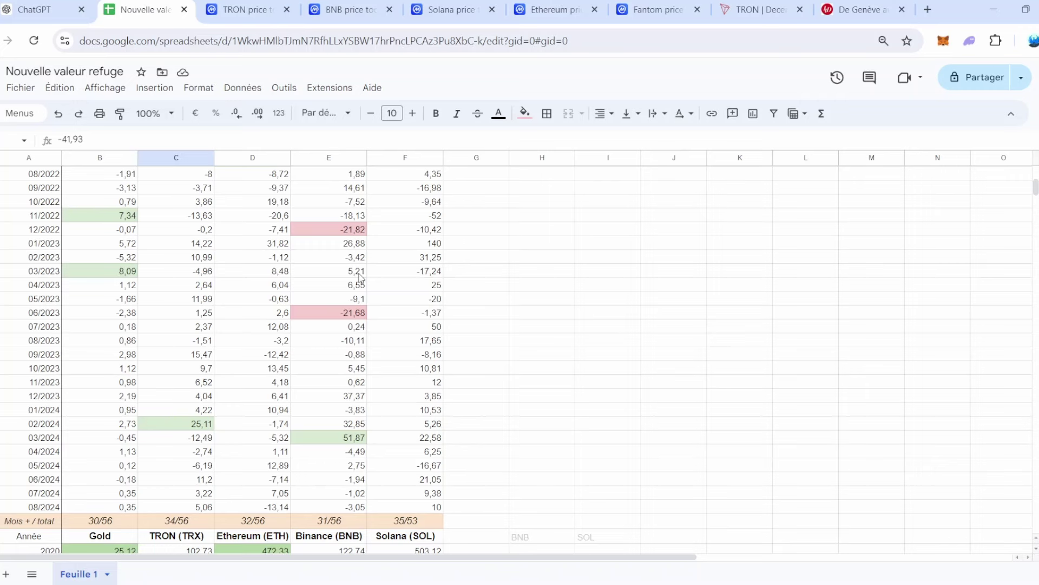
scroll(336, 441, "up", 8)
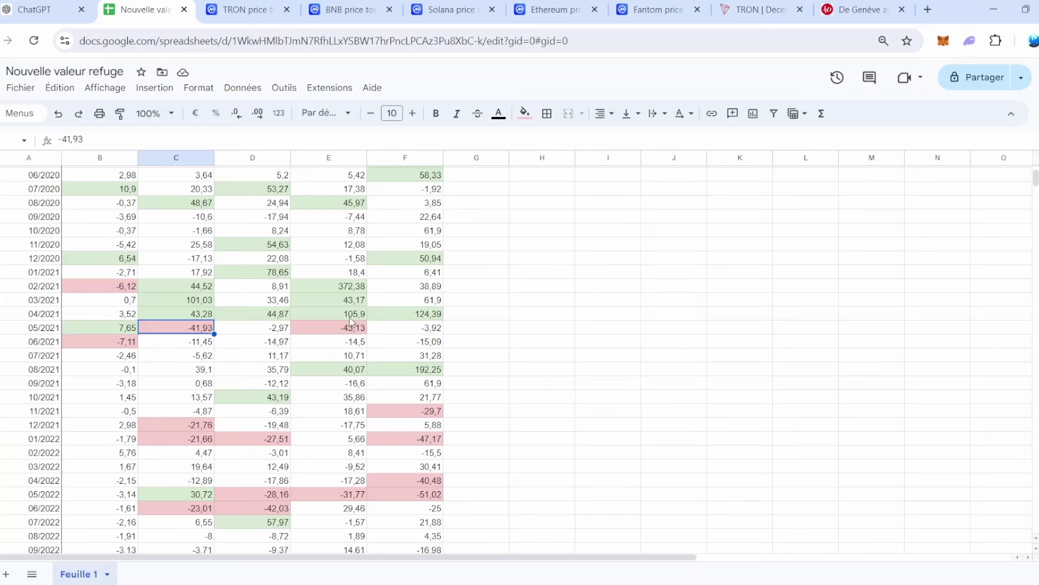
scroll(347, 290, "up", 1)
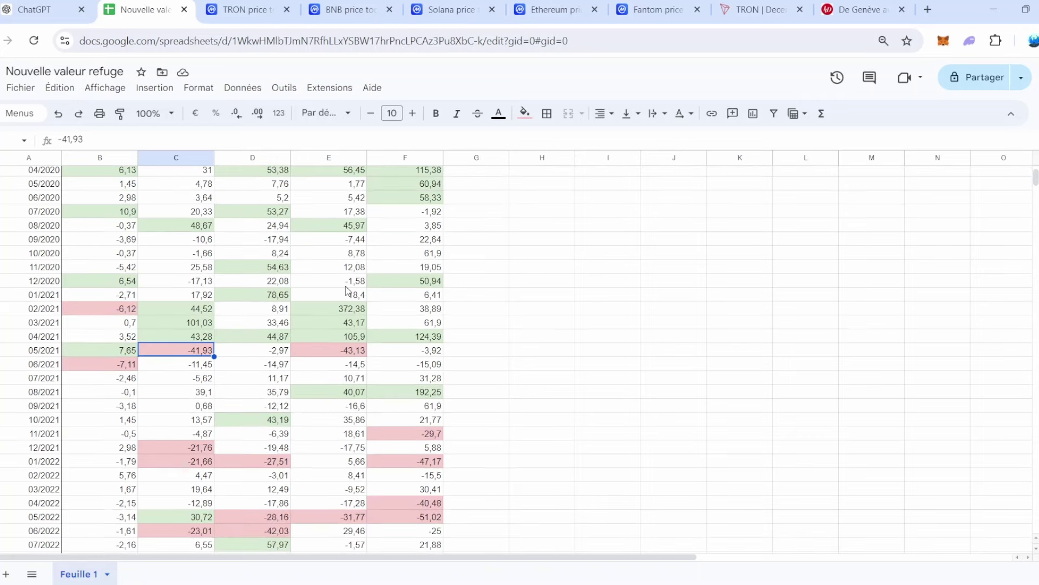
Recheck the highlighted monthly gains and losses in the Binance (BNB) column against the neighbouring assets, from 2020 into 2022
scroll(347, 291, "up", 2)
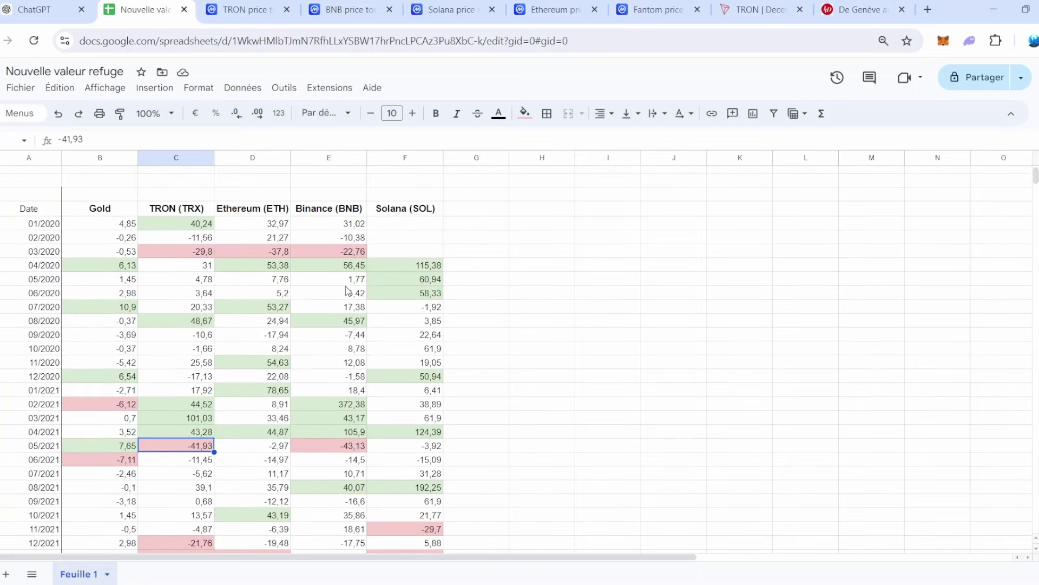
scroll(347, 291, "down", 4)
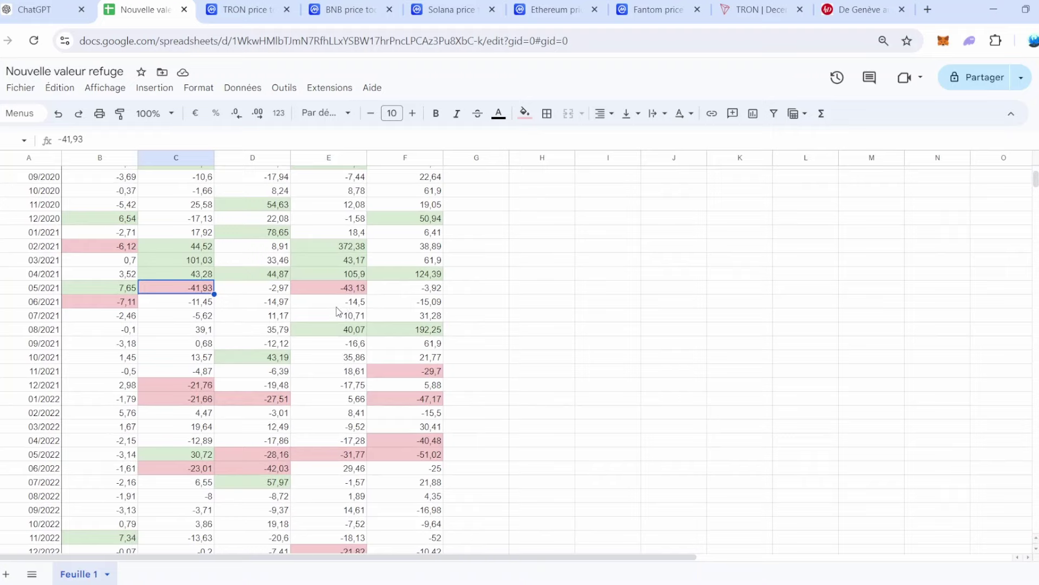
scroll(338, 310, "down", 5)
scroll(330, 416, "up", 8)
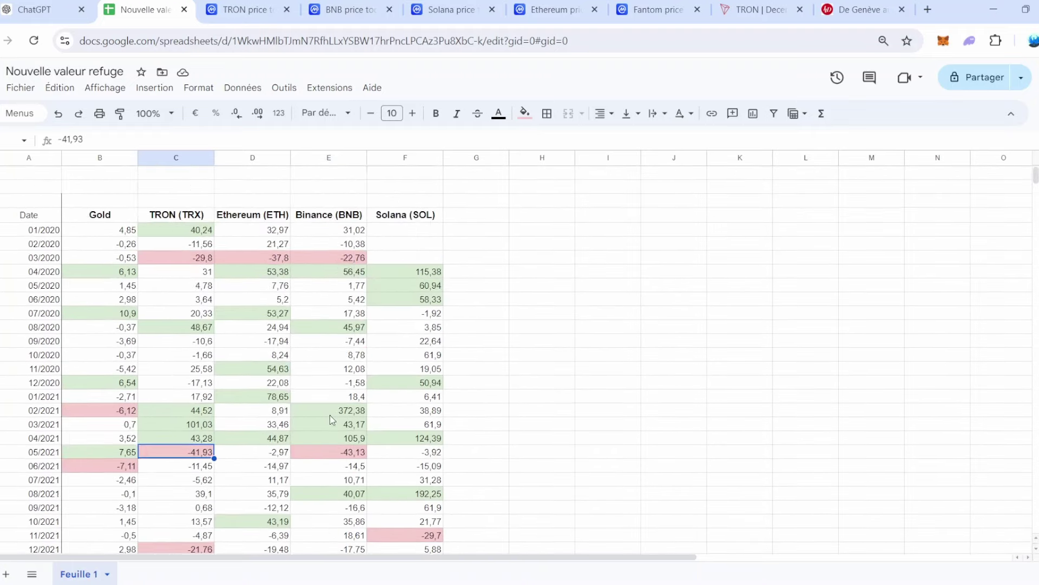
Examine the monthly Solana (SOL) values in the spreadsheet, from 04/2020 through 08/2024
scroll(331, 417, "down", 2)
scroll(331, 417, "up", 1)
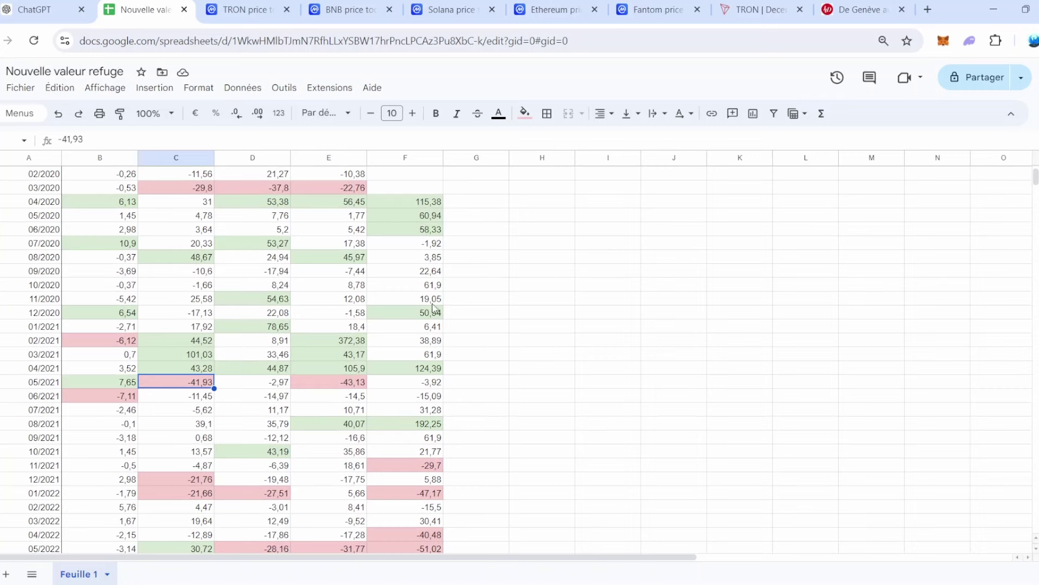
scroll(420, 427, "down", 5)
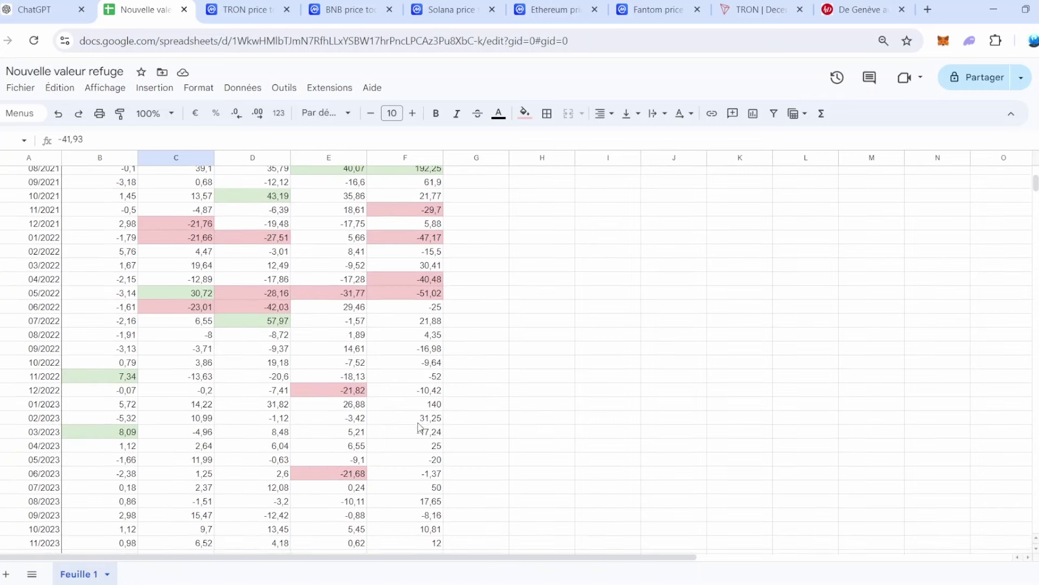
scroll(420, 428, "up", 3)
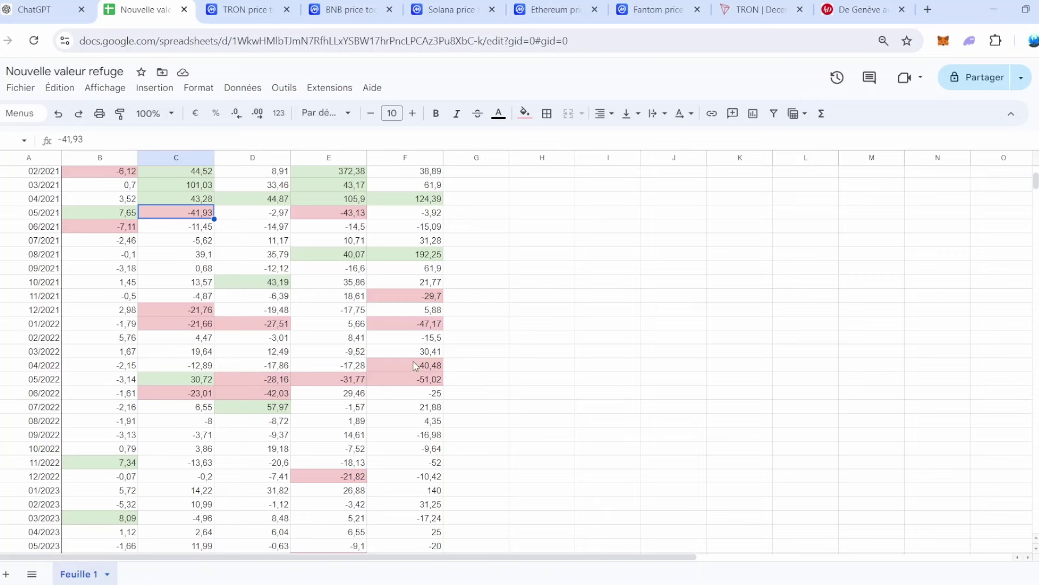
scroll(414, 362, "down", 6)
scroll(414, 362, "up", 1)
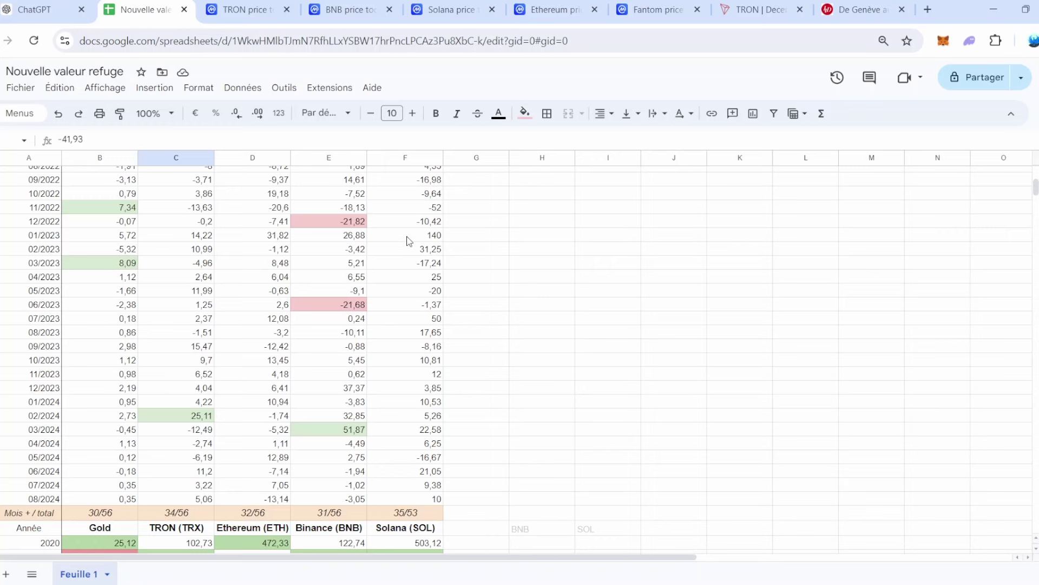
Revisit TRON's all-time price chart on CoinMarketCap, and bring up the yearly performance table in the spreadsheet
left_click(246, 10)
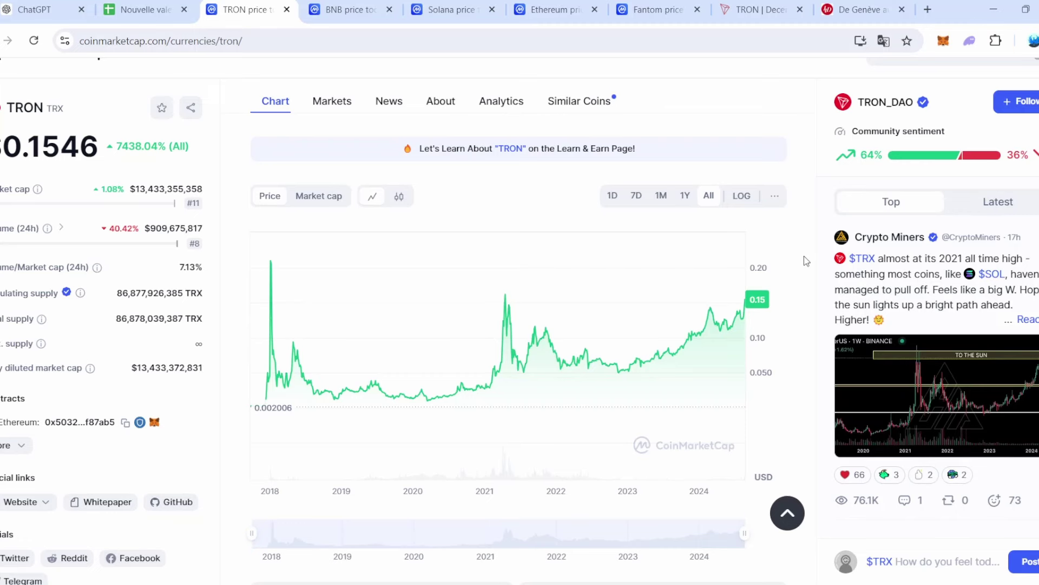
left_click(142, 9)
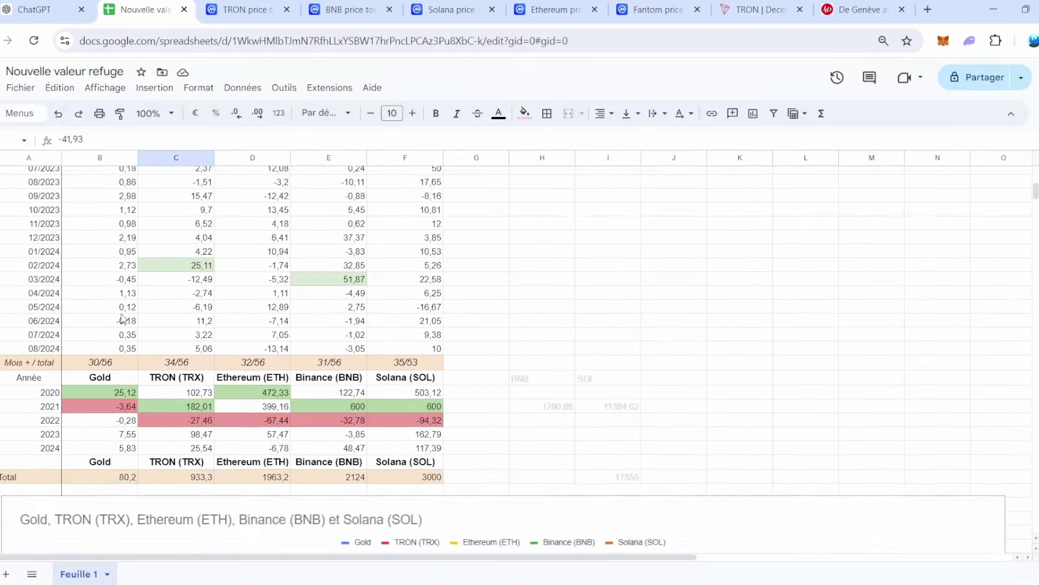
scroll(123, 318, "down", 2)
scroll(123, 318, "up", 1)
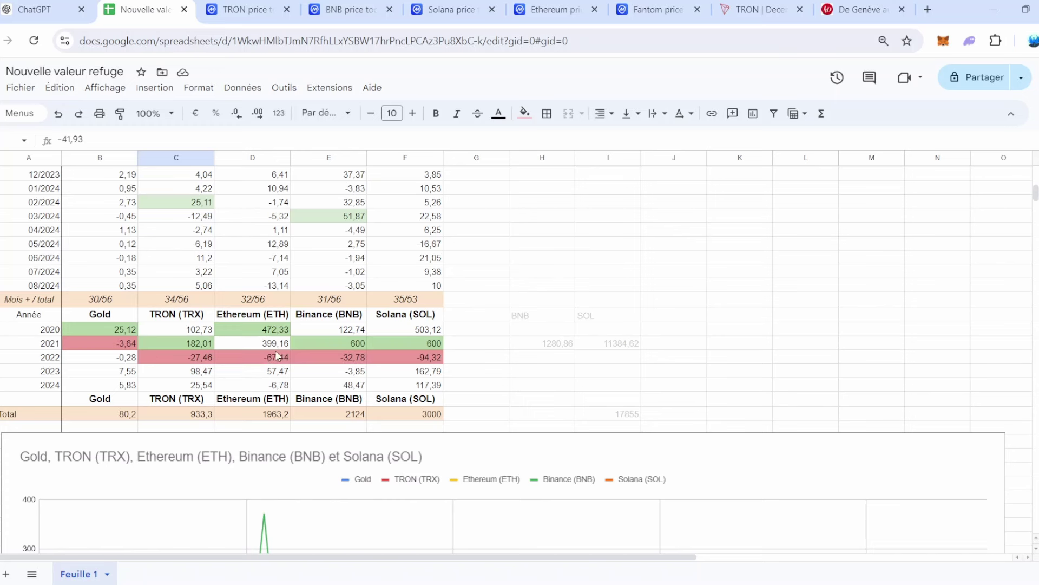
Inspect the yearly figures for Ethereum in 2022, BNB in 2021 and Solana in 2021 and 2022, including Solana's uncapped 2021 value
left_click(266, 360)
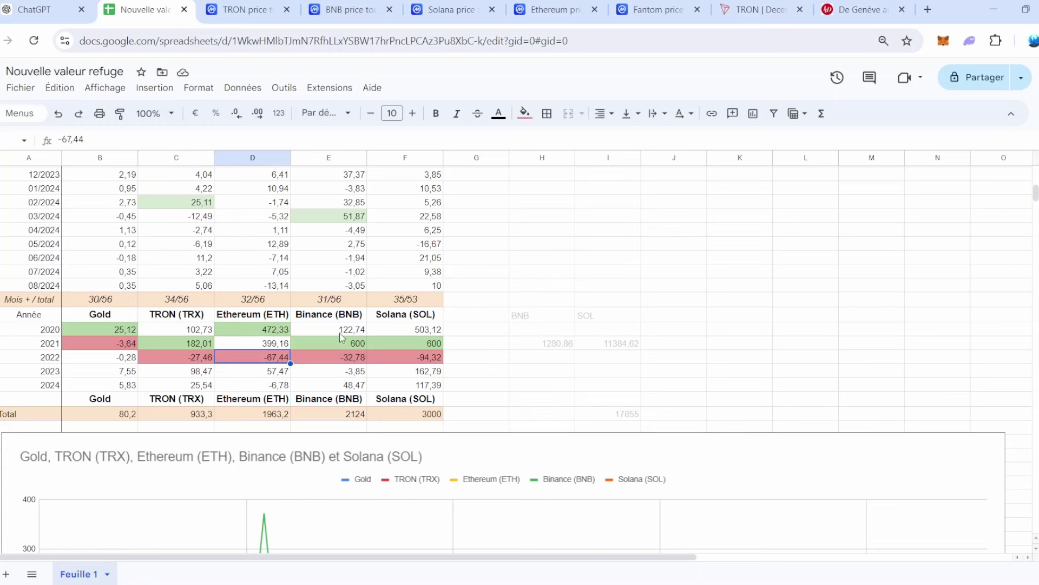
mouse_move(347, 342)
left_mouse_down()
mouse_move(406, 334)
mouse_move(352, 343)
left_mouse_up()
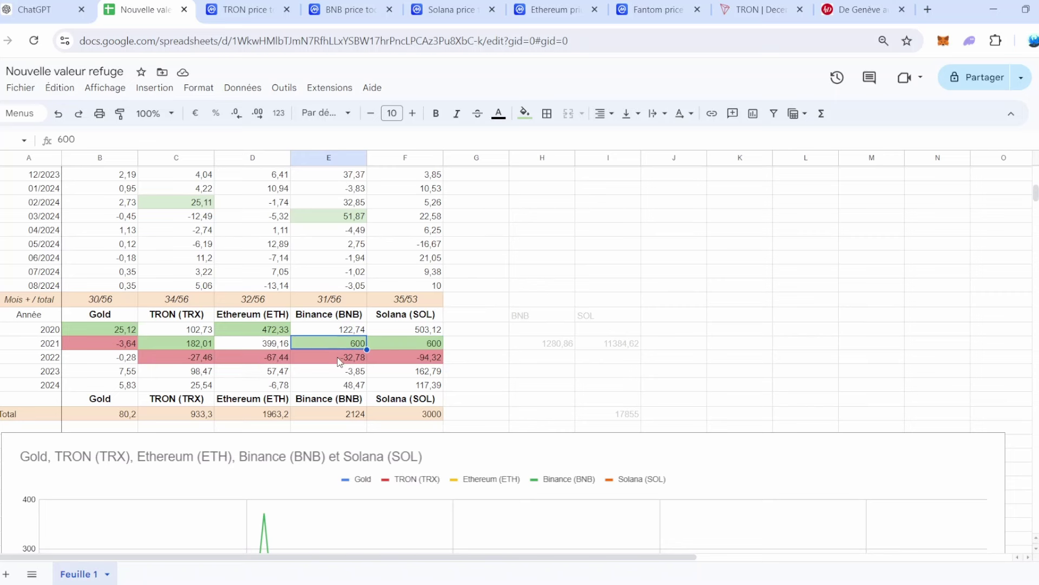
left_click(625, 342)
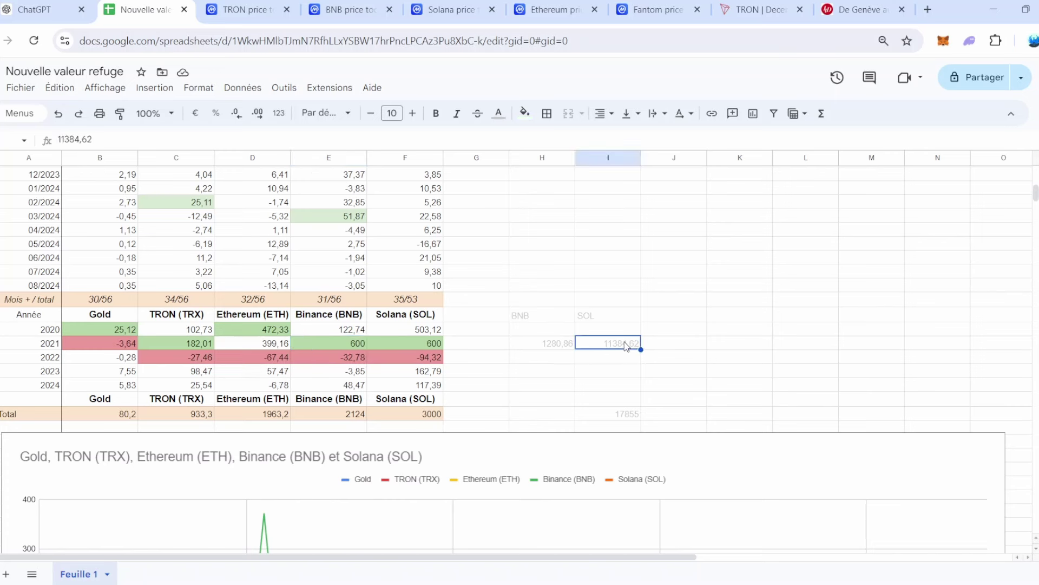
left_click(441, 345)
left_click(628, 345)
left_click(426, 362)
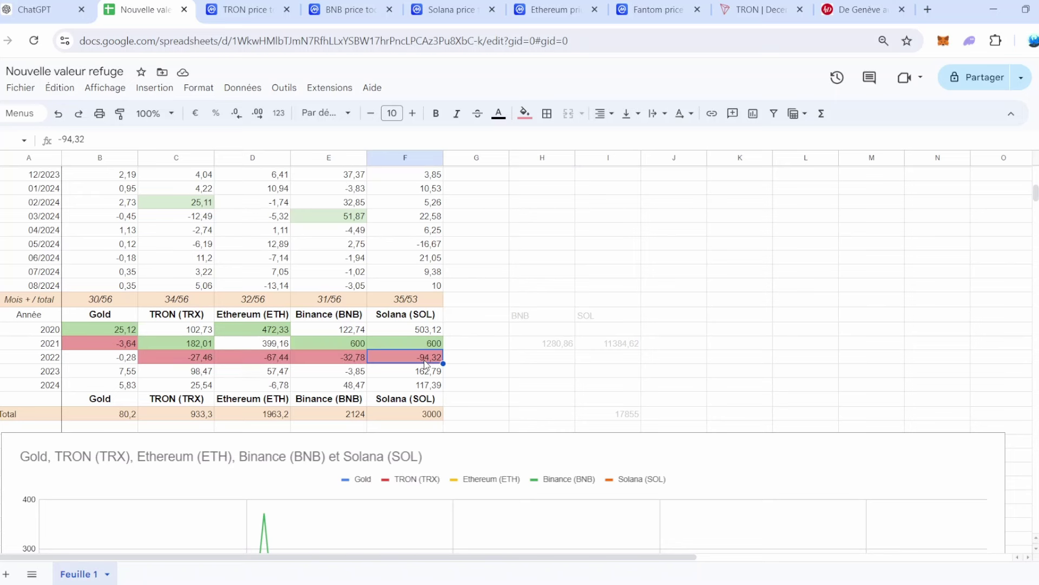
Compare the ratio of positive months to total months for gold, TRON, Ethereum, BNB and Solana
left_click(106, 302)
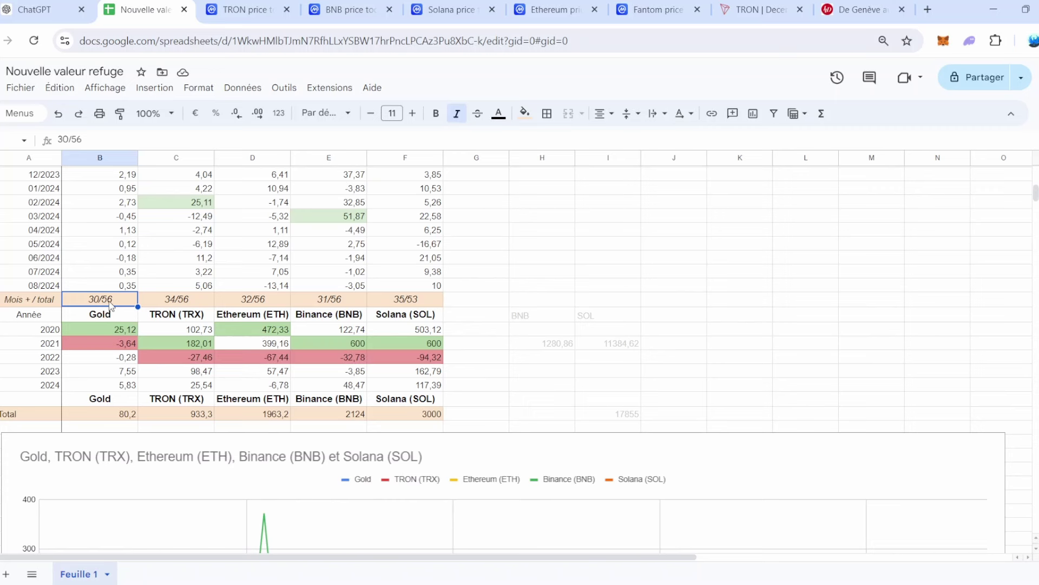
left_click(182, 301)
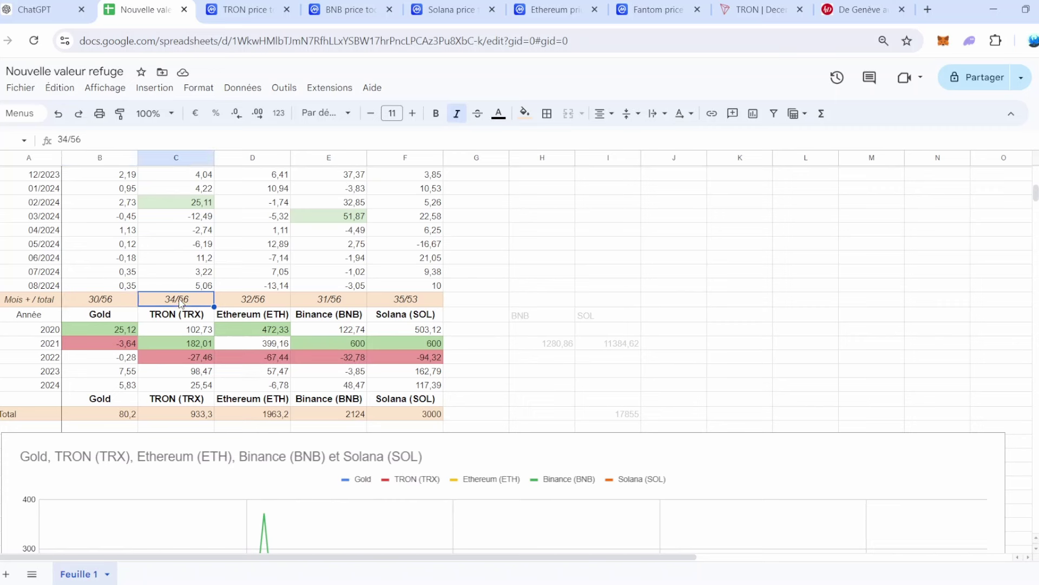
left_click(236, 301)
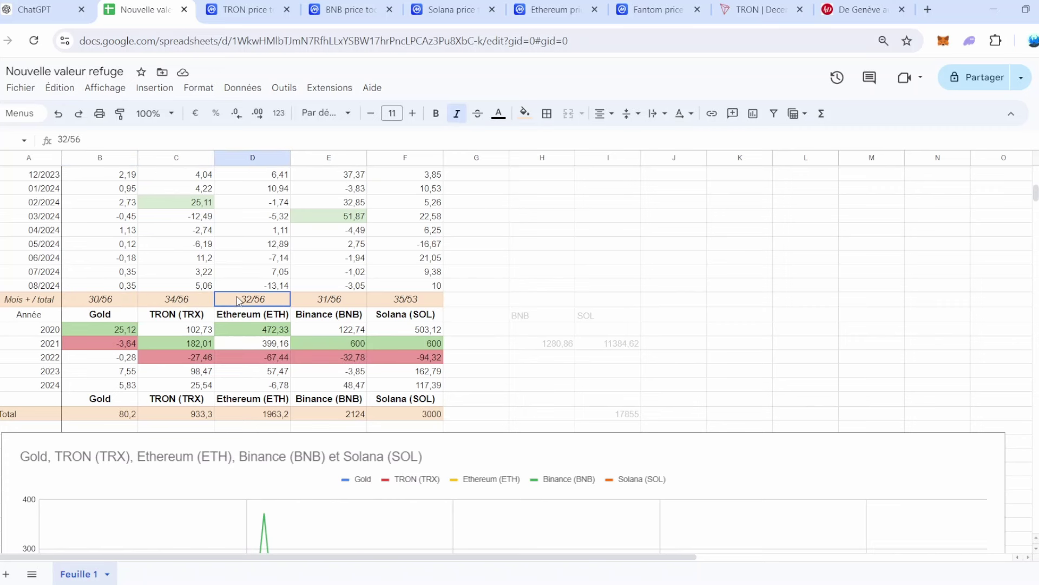
left_click(333, 302)
left_click(402, 302)
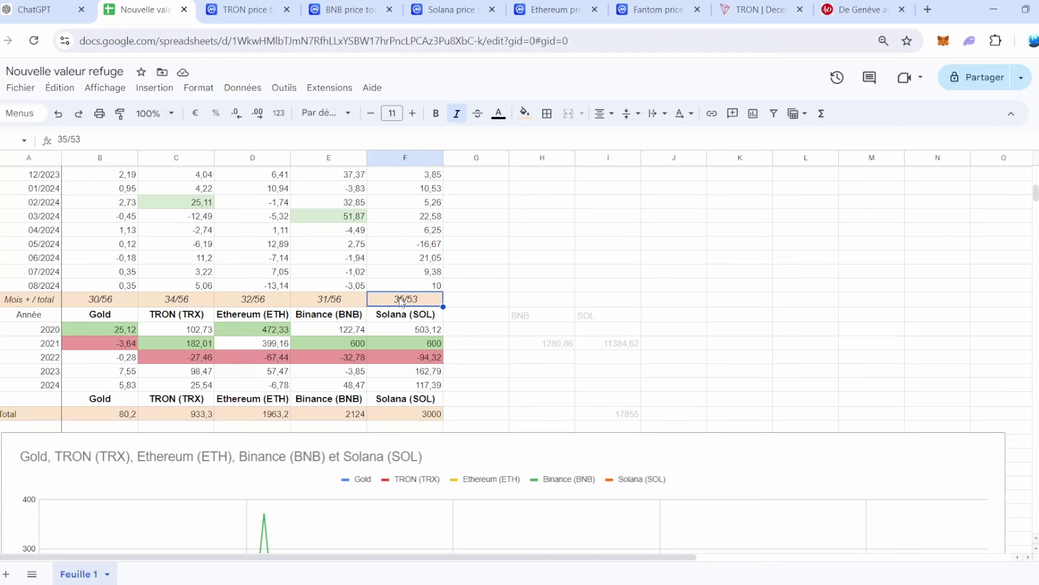
Compare TRON's 2022 result and overall total with those of Ethereum, BNB and Solana
left_click(421, 360)
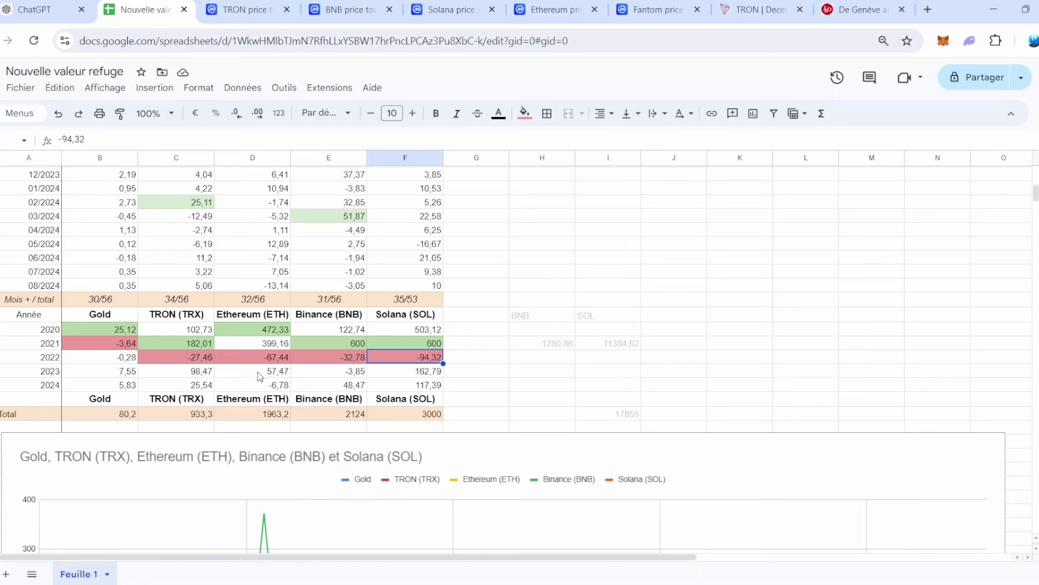
left_click(200, 358)
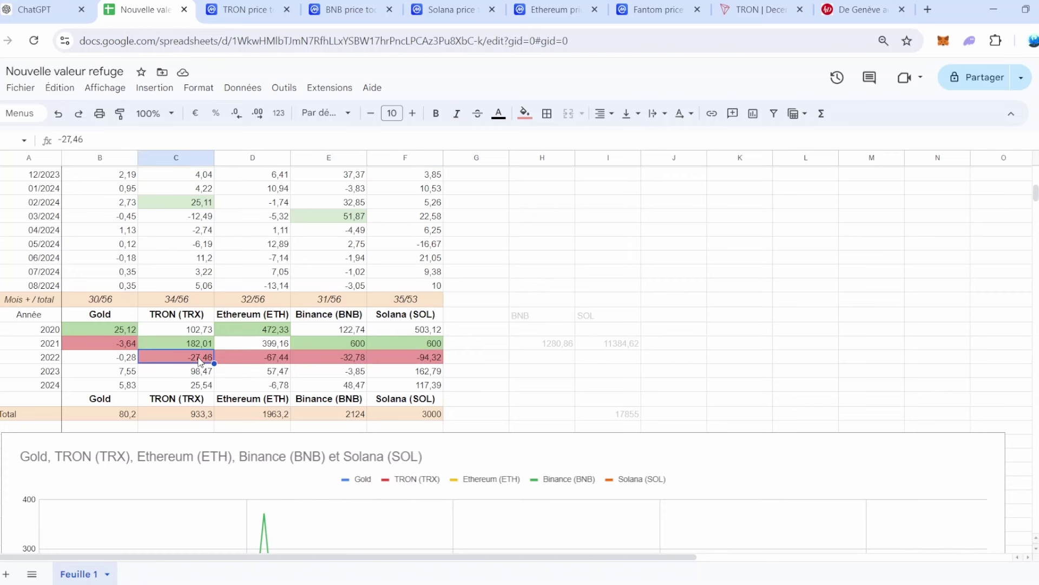
left_click(192, 415)
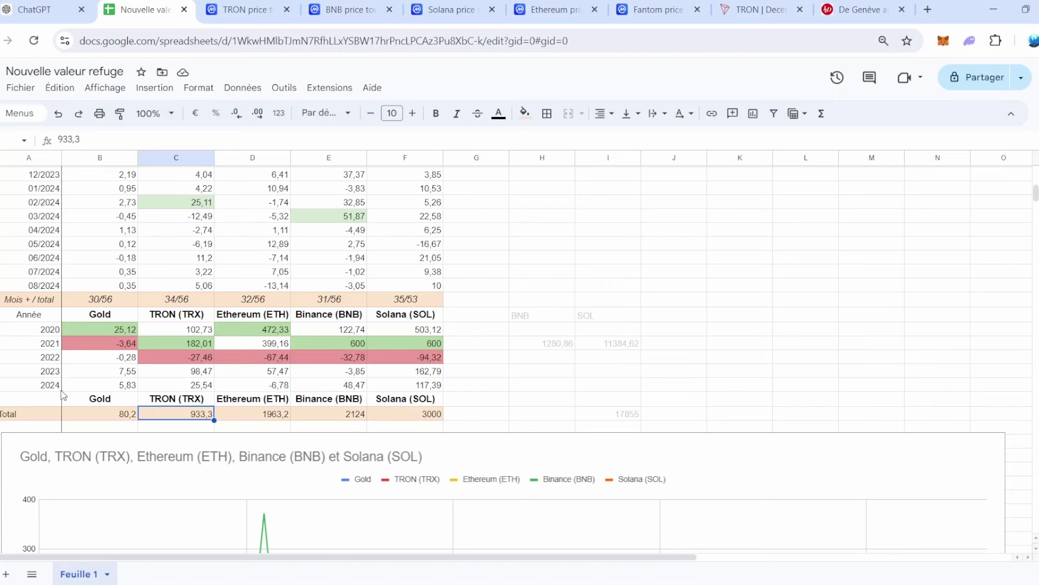
left_click_drag(250, 414, 391, 416)
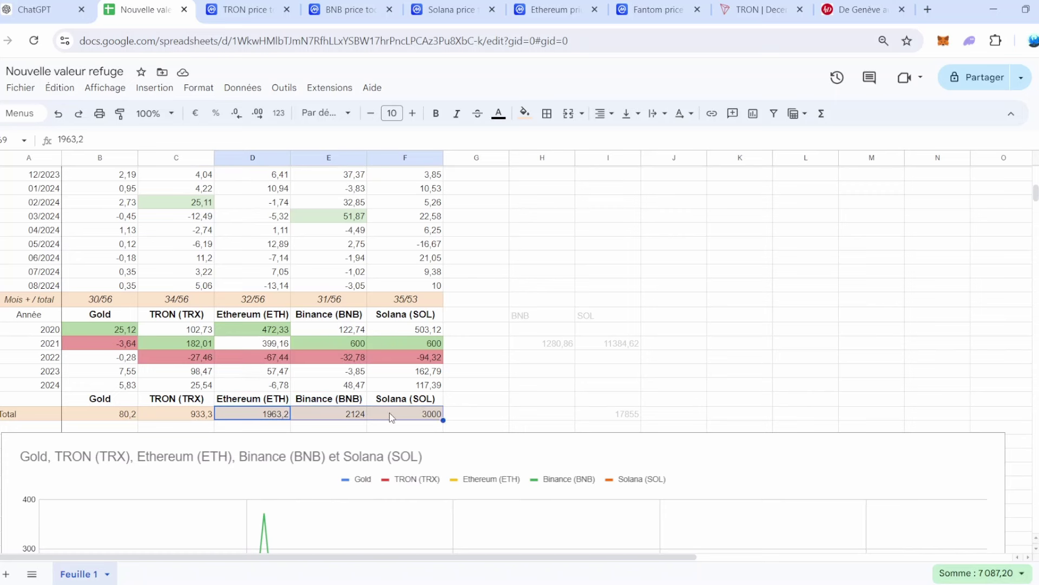
left_click_drag(279, 359, 393, 361)
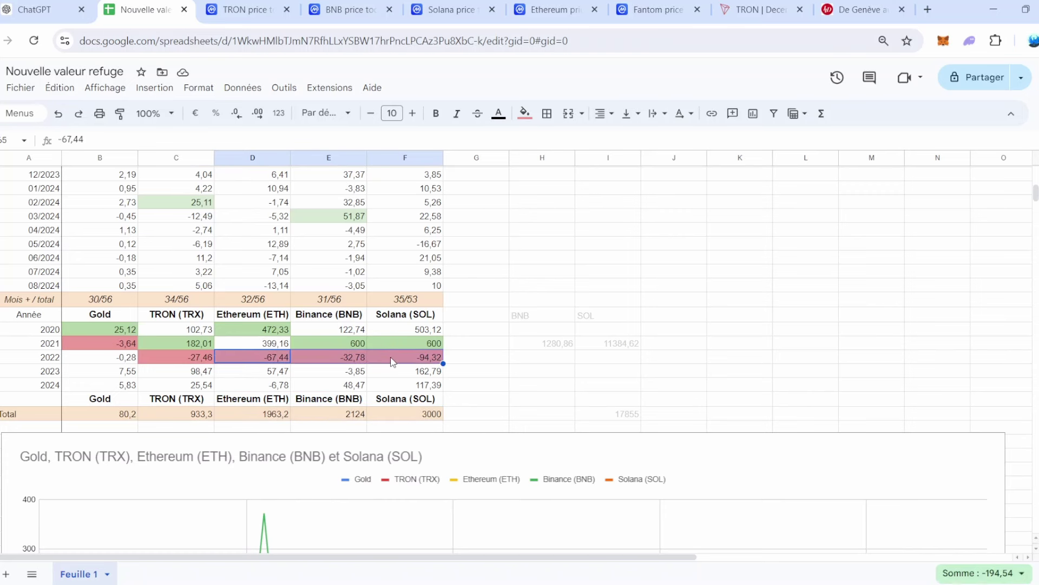
left_click(175, 364)
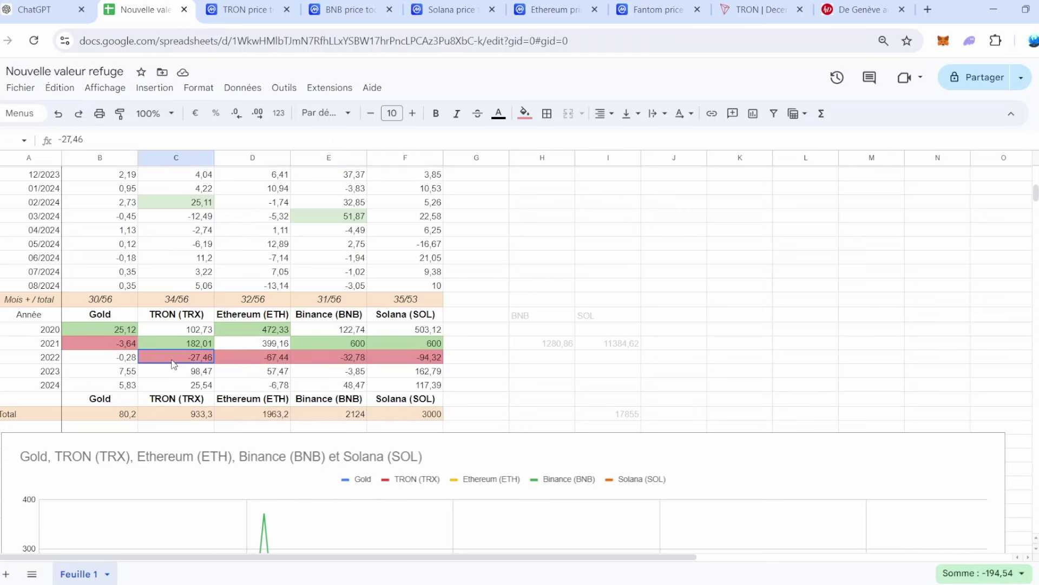
left_click(188, 416)
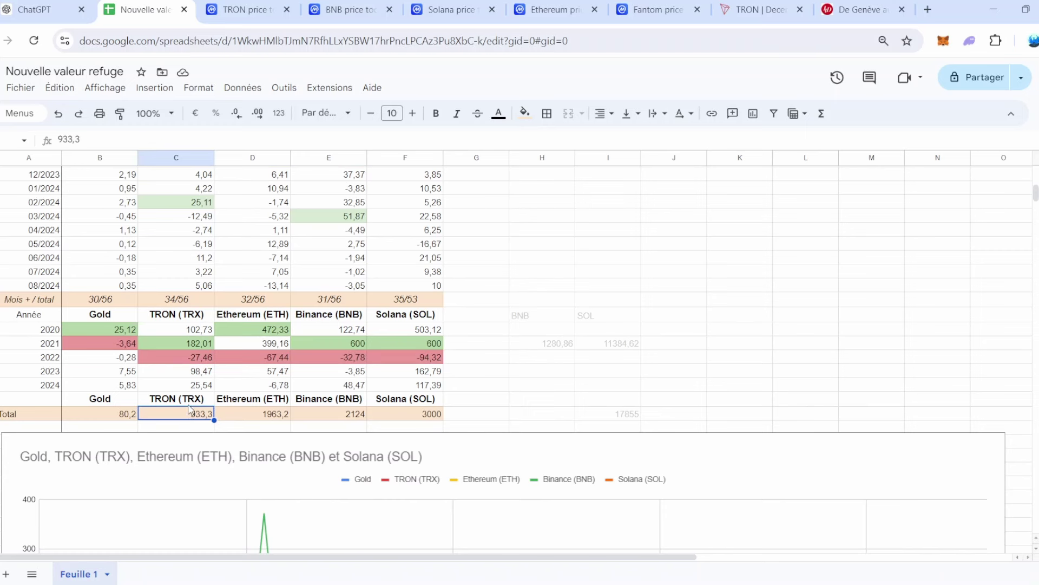
left_click(196, 362)
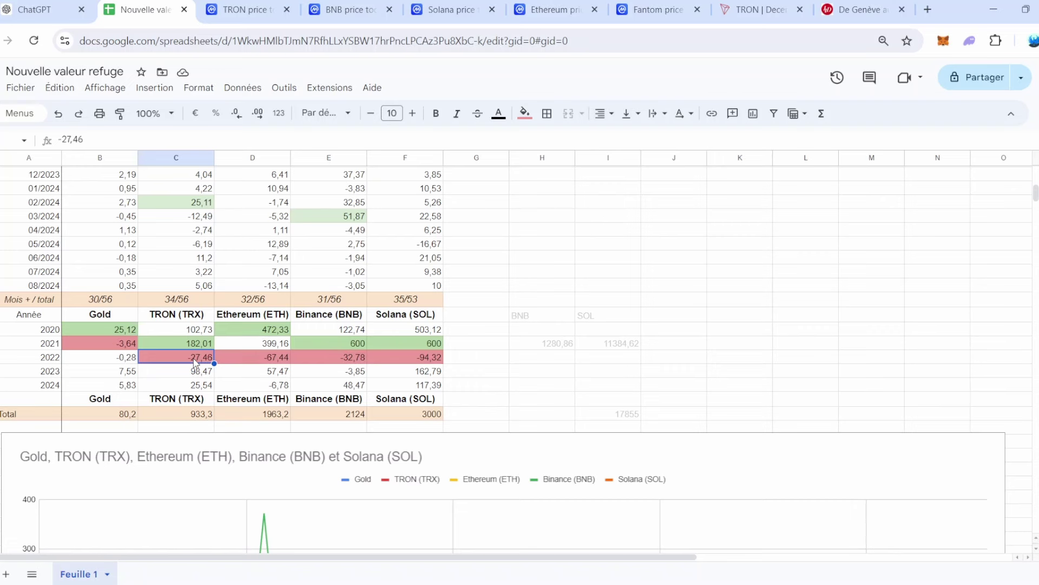
Examine the monthly line chart and the yearly bar chart of all five assets, inspecting Ethereum's 2022 bar
scroll(195, 363, "down", 5)
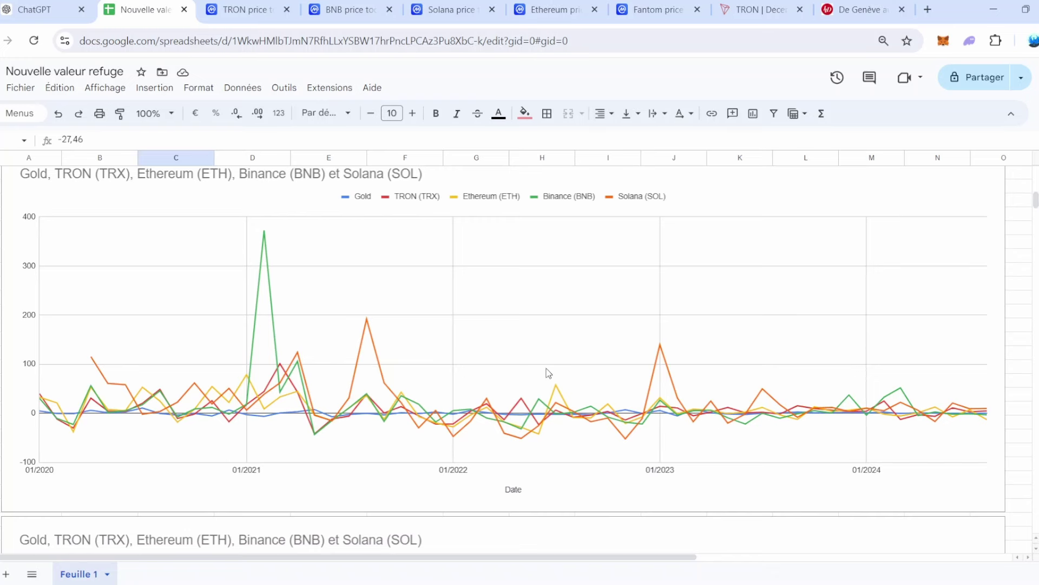
scroll(548, 374, "down", 5)
scroll(548, 373, "down", 2)
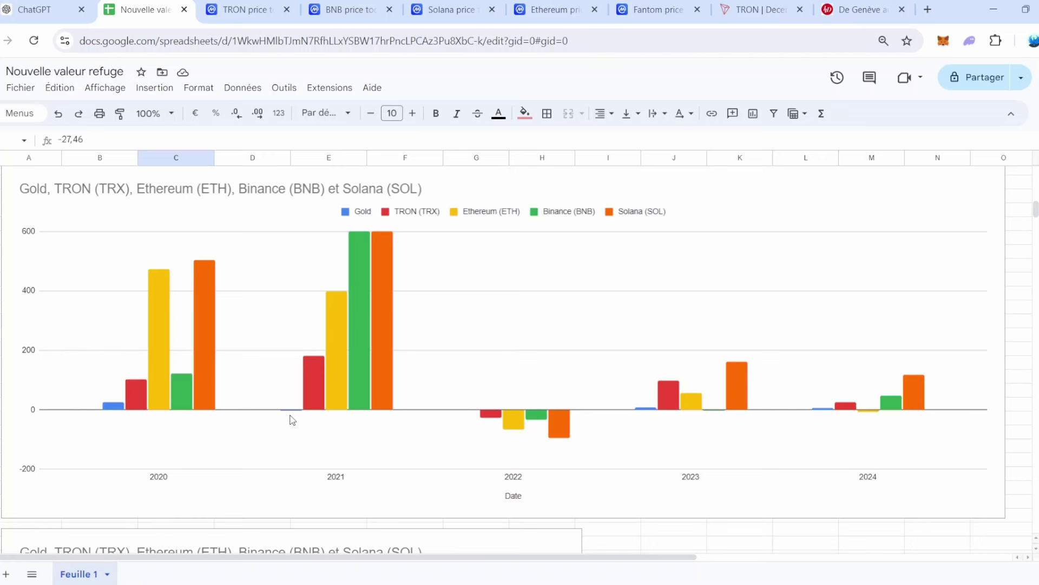
scroll(439, 398, "up", 1)
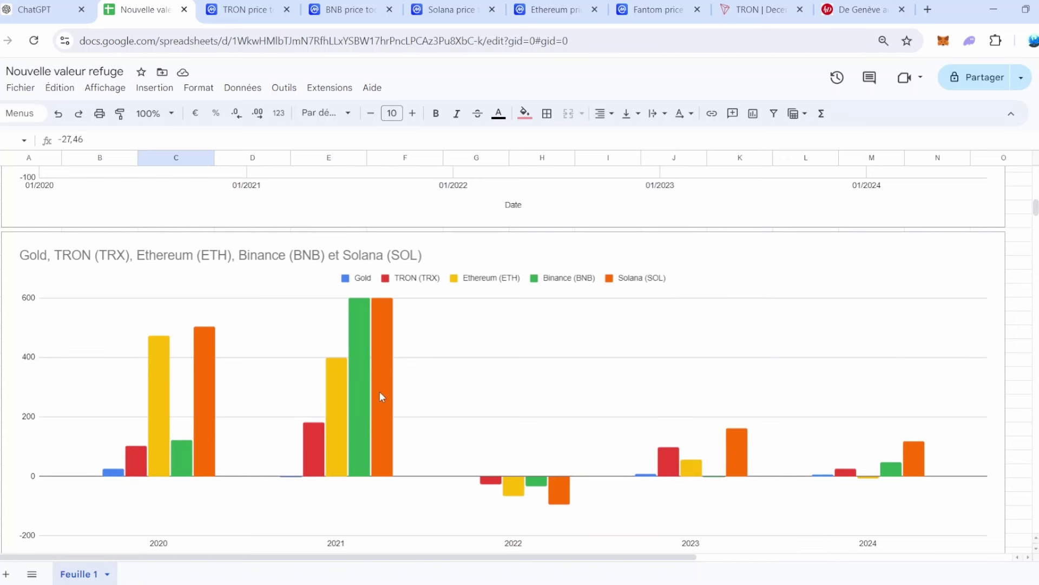
left_click(533, 486)
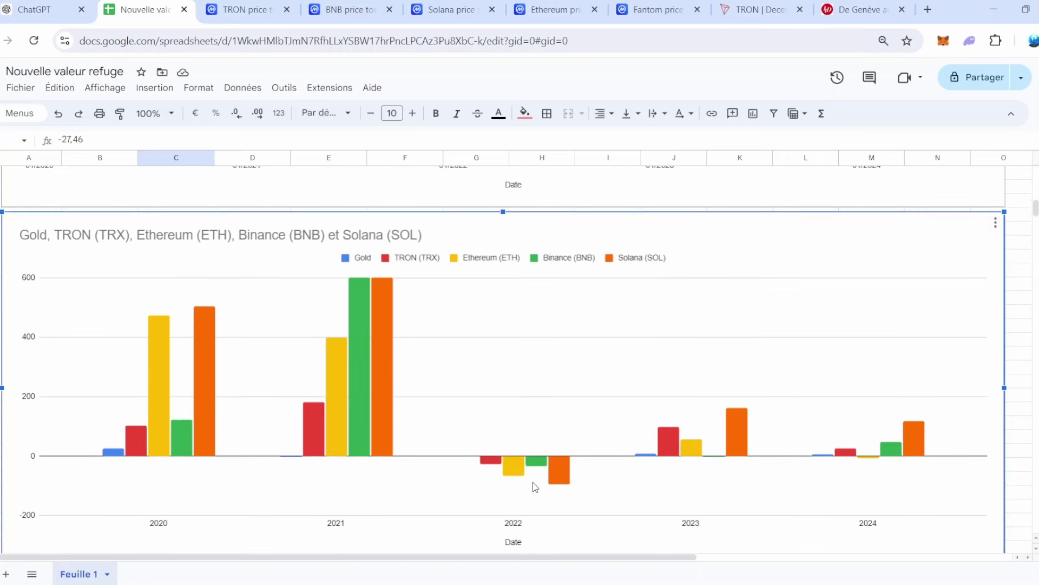
mouse_move(566, 478)
mouse_move(516, 477)
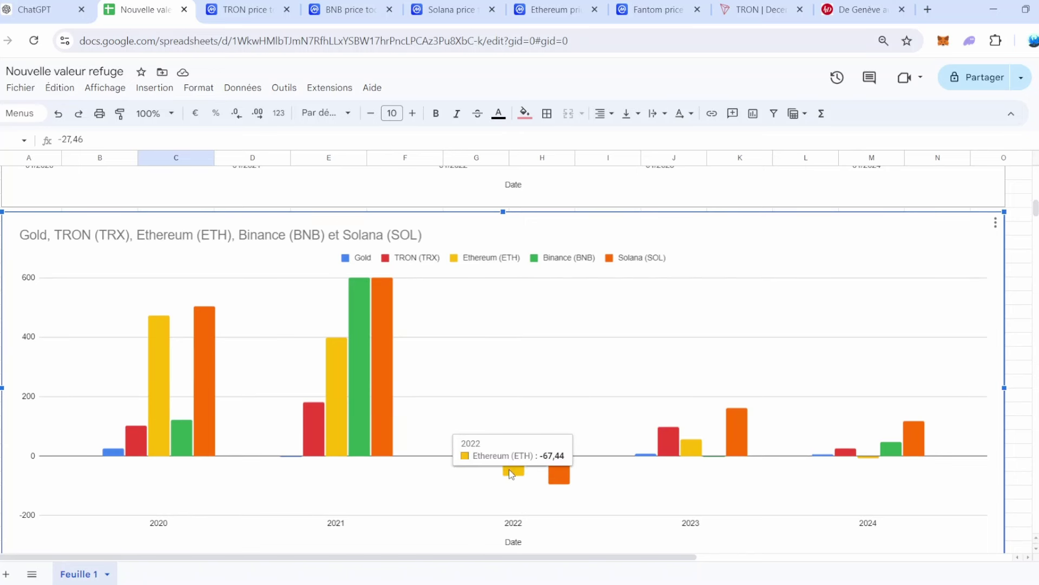